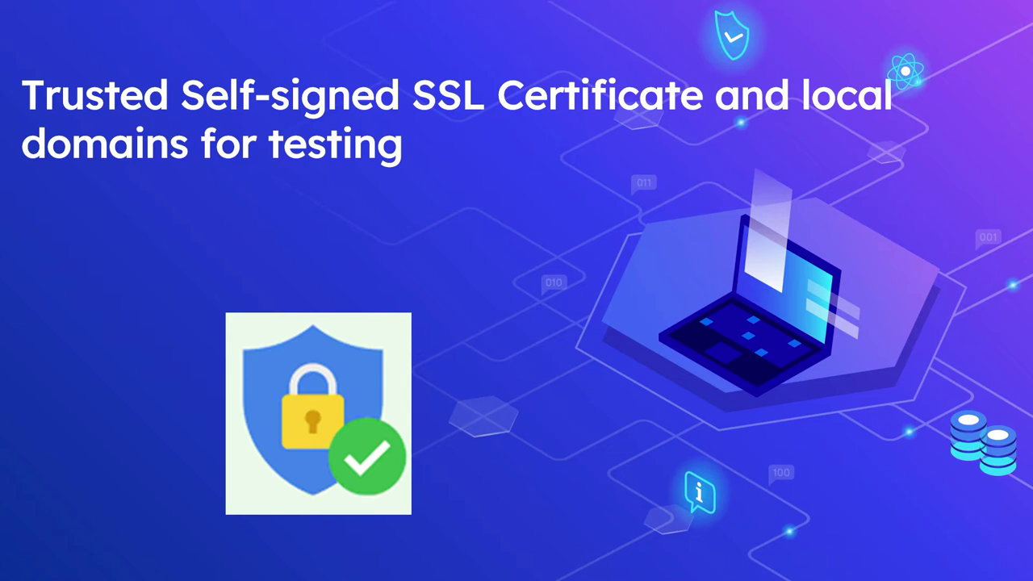
- Switch from the PowerPoint title slide to the Edge New tab window
{"action": "key", "text": "alt+Tab"}
{"action": "key", "text": "Tab"}
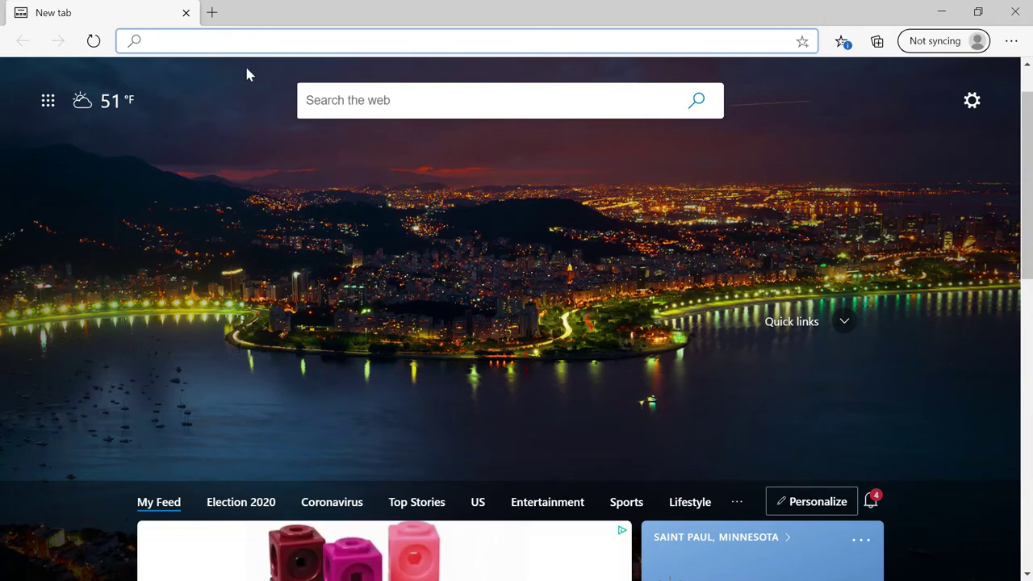
{"action": "type", "text": "https:/"}
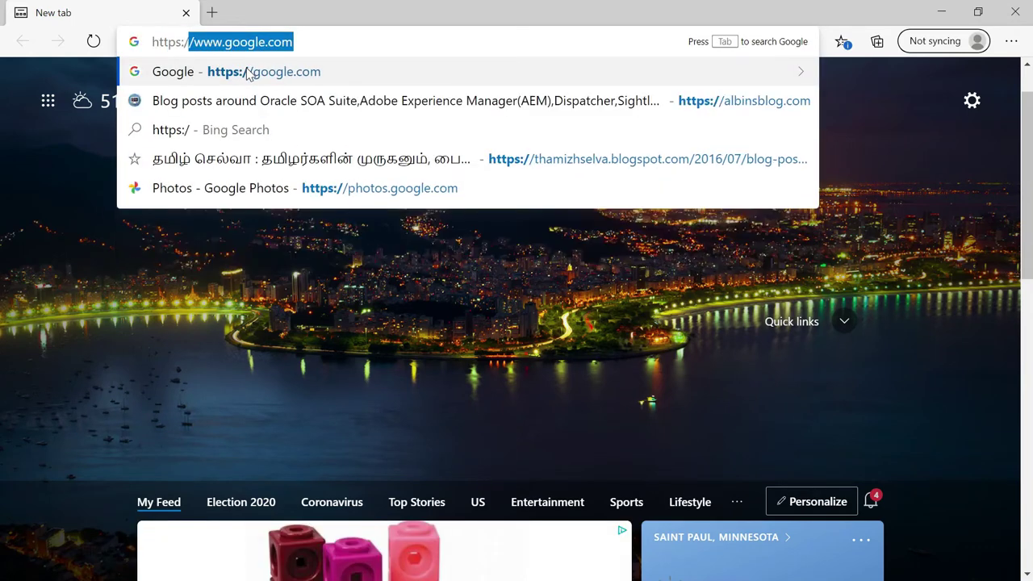
{"action": "type", "text": "/localhost"}
{"action": "key", "text": "Return"}
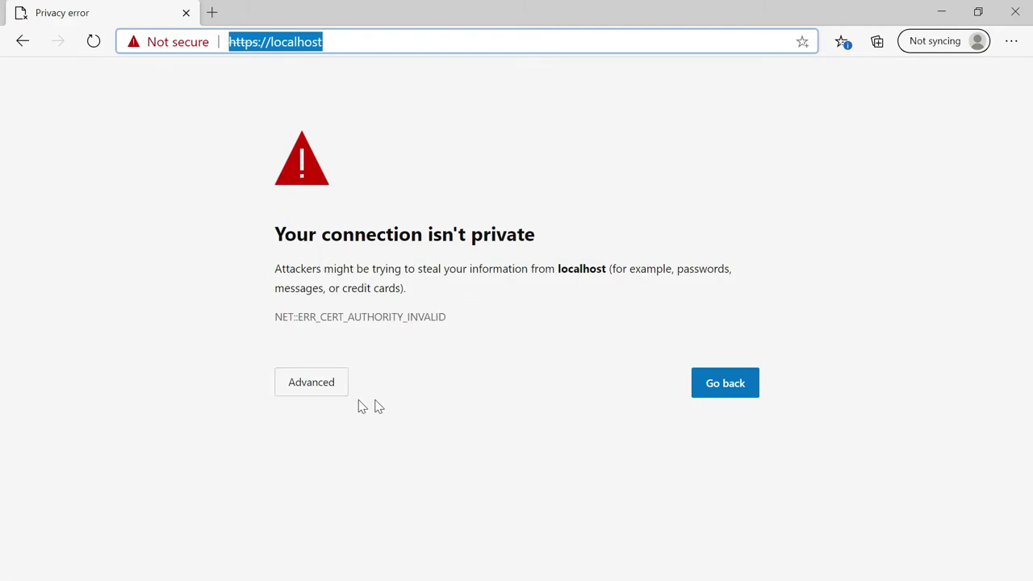
{"action": "left_click", "coordinate": [304, 391]}
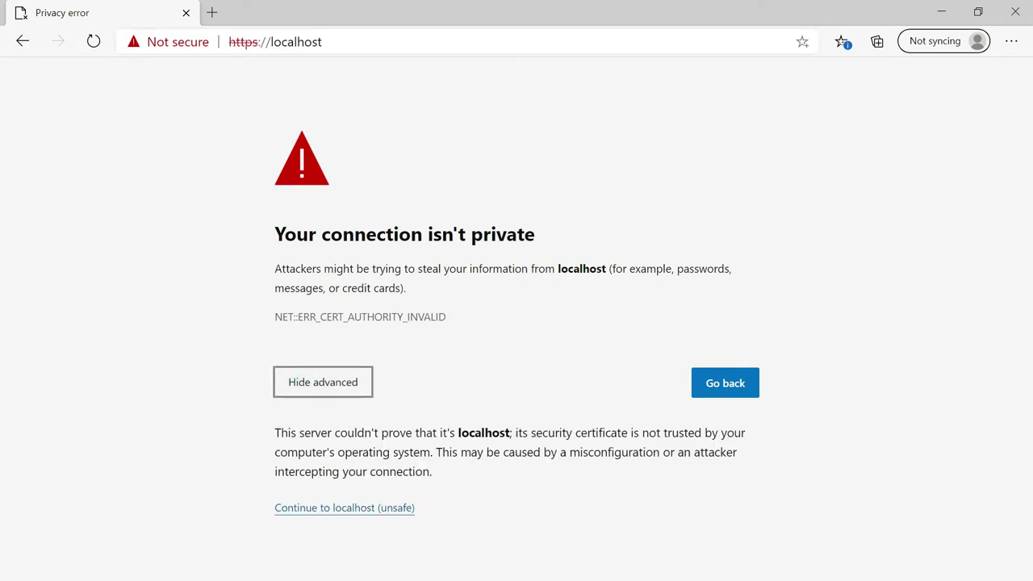
{"action": "left_click", "coordinate": [364, 510]}
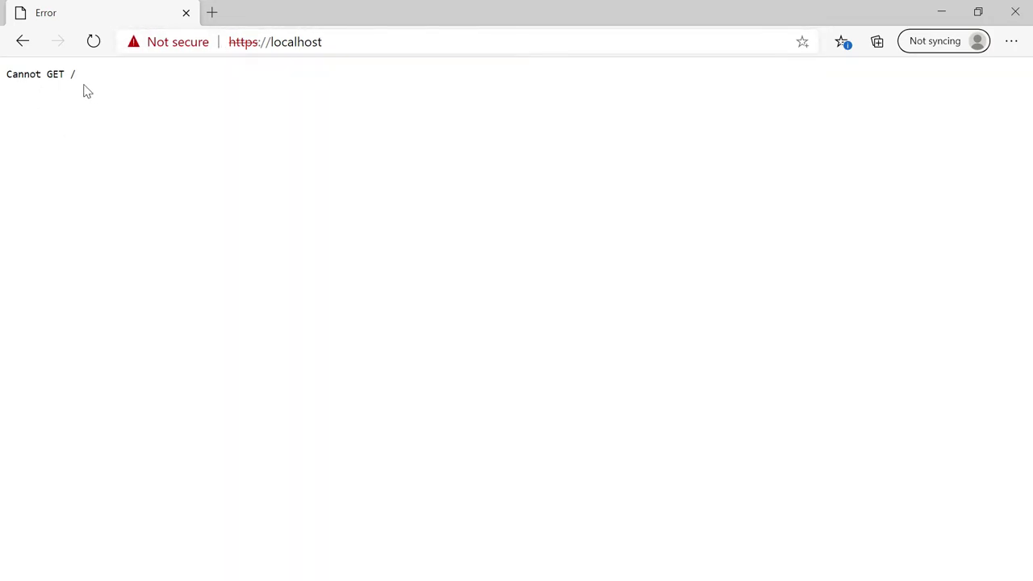
- Open the site's certificate from the Not secure indicator and see it reported as not valid
{"action": "left_click", "coordinate": [239, 42]}
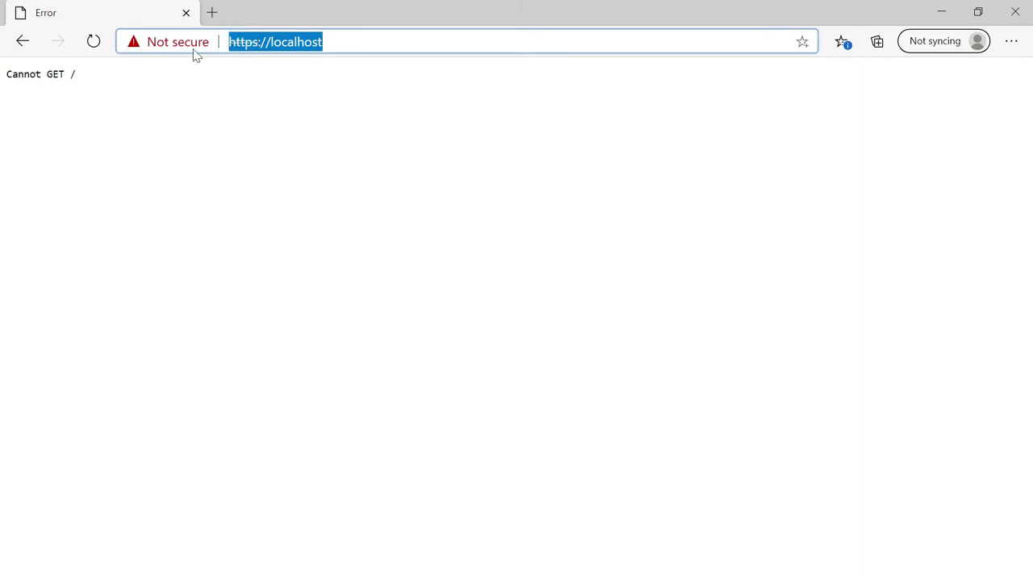
{"action": "left_click", "coordinate": [155, 41]}
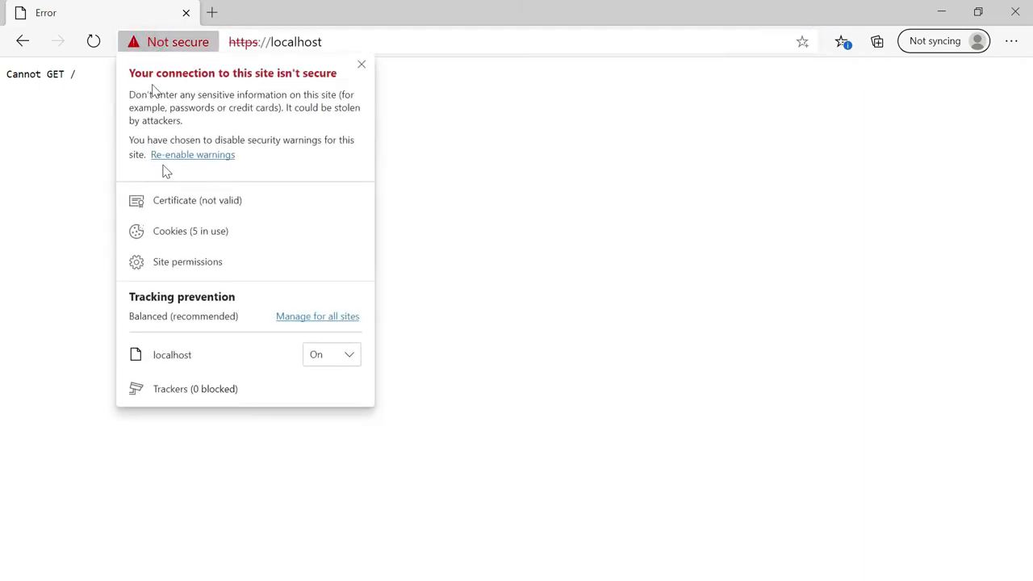
{"action": "left_click", "coordinate": [203, 203]}
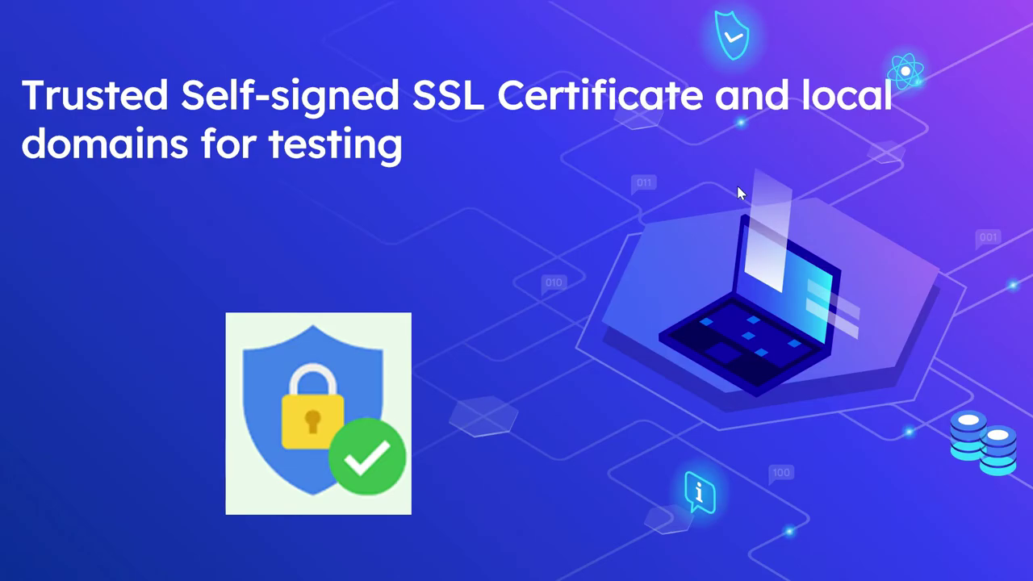
{"action": "key", "text": "alt+Tab"}
{"action": "key", "text": "Tab"}
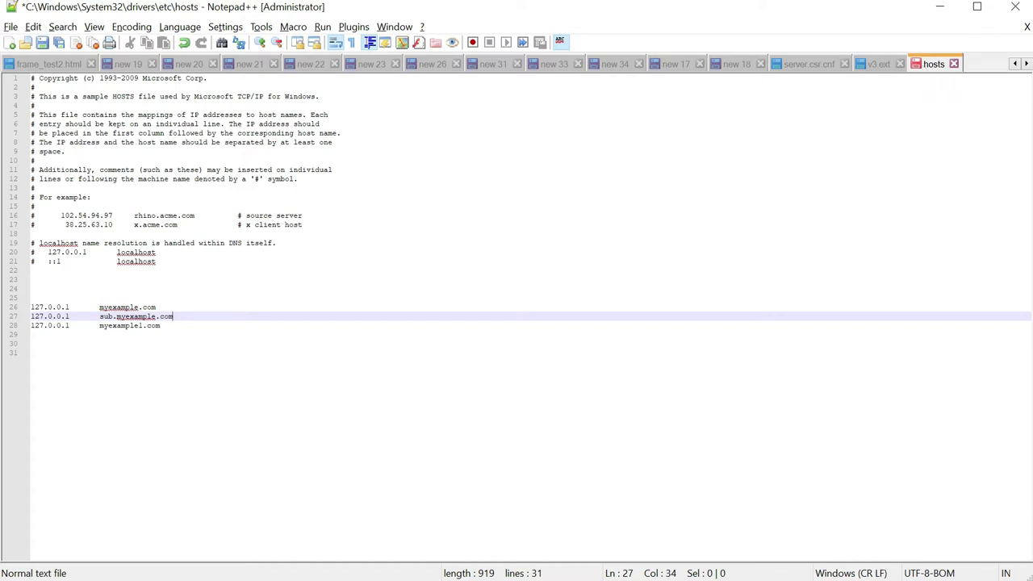
{"action": "key", "text": "Down"}
{"action": "key", "text": "shift+Up"}
{"action": "key", "text": "shift+Up"}
{"action": "key", "text": "ctrl+shift+Left"}
{"action": "key", "text": "ctrl+shift+Left"}
{"action": "key", "text": "ctrl+shift+Left"}
{"action": "key", "text": "ctrl+shift+Left"}
{"action": "key", "text": "ctrl+shift+Left"}
{"action": "key", "text": "ctrl+shift+Left"}
{"action": "key", "text": "ctrl+shift+Left"}
{"action": "key", "text": "ctrl+shift+Left"}
{"action": "key", "text": "ctrl+shift+Left"}
{"action": "key", "text": "ctrl+shift+Left"}
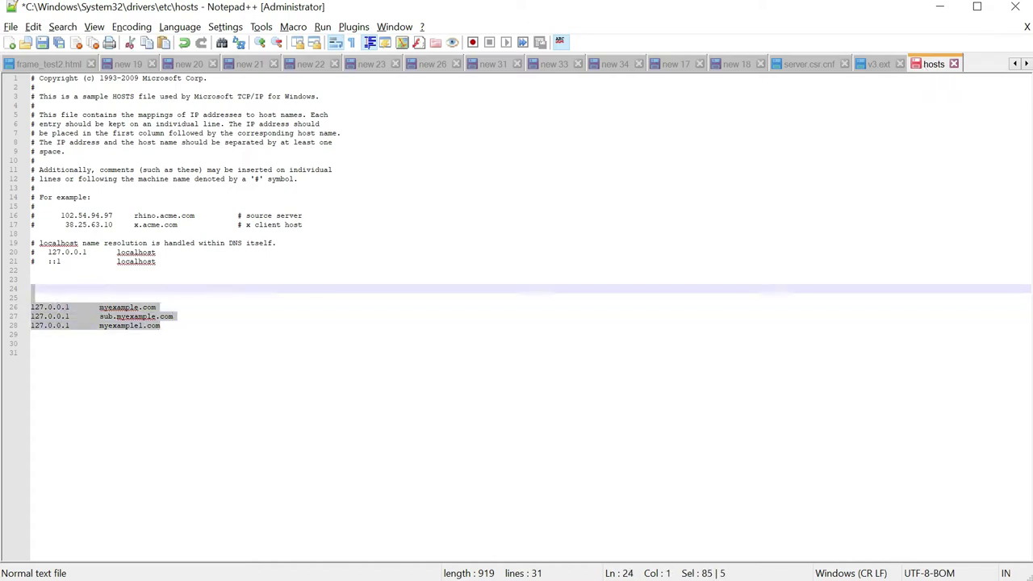
{"action": "key", "text": "shift+Up"}
{"action": "key", "text": "shift+Up"}
{"action": "key", "text": "shift+Up"}
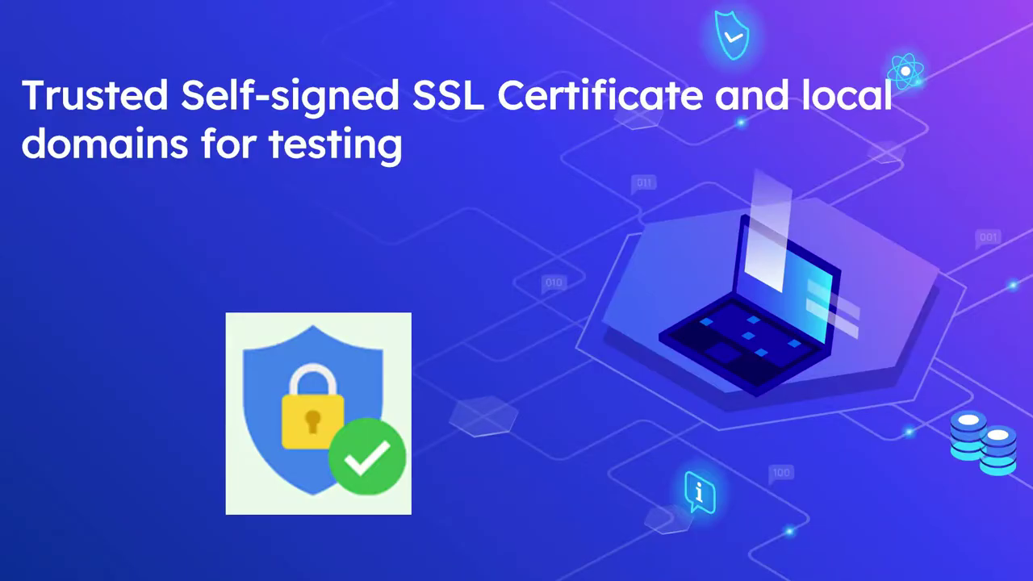
{"action": "key", "text": "alt+Tab"}
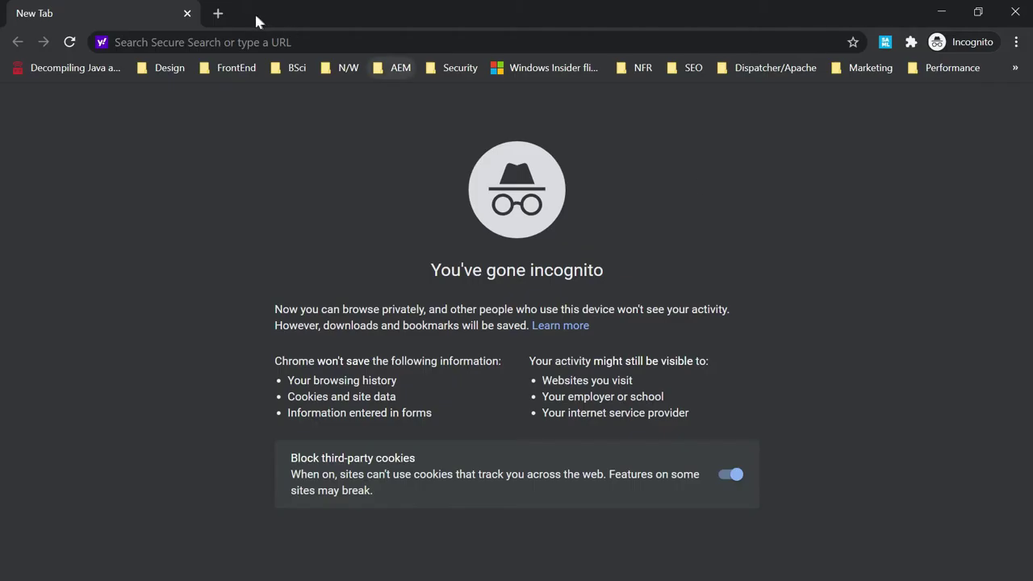
{"action": "left_click", "coordinate": [242, 42]}
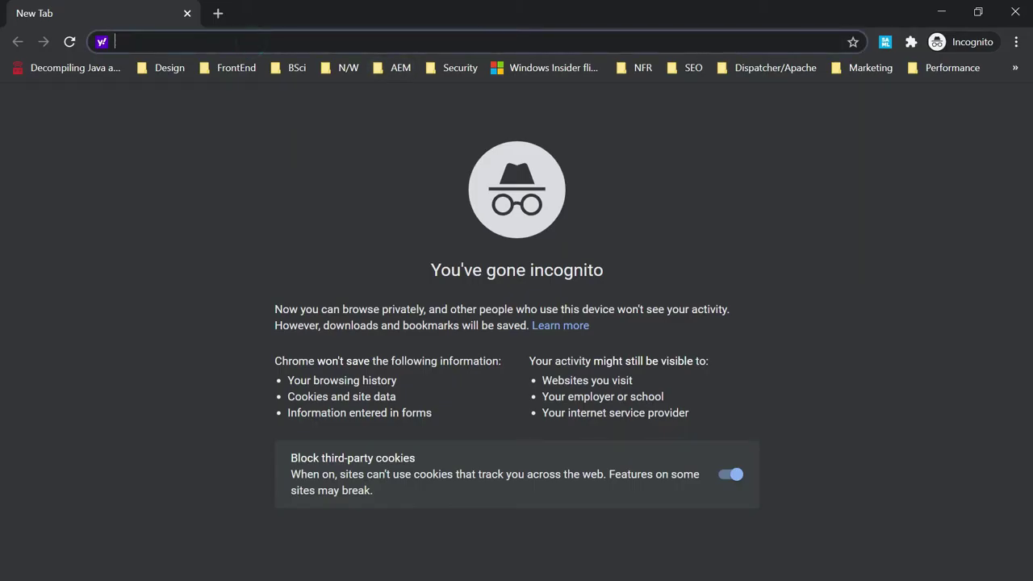
{"action": "type", "text": "https://myexample1."}
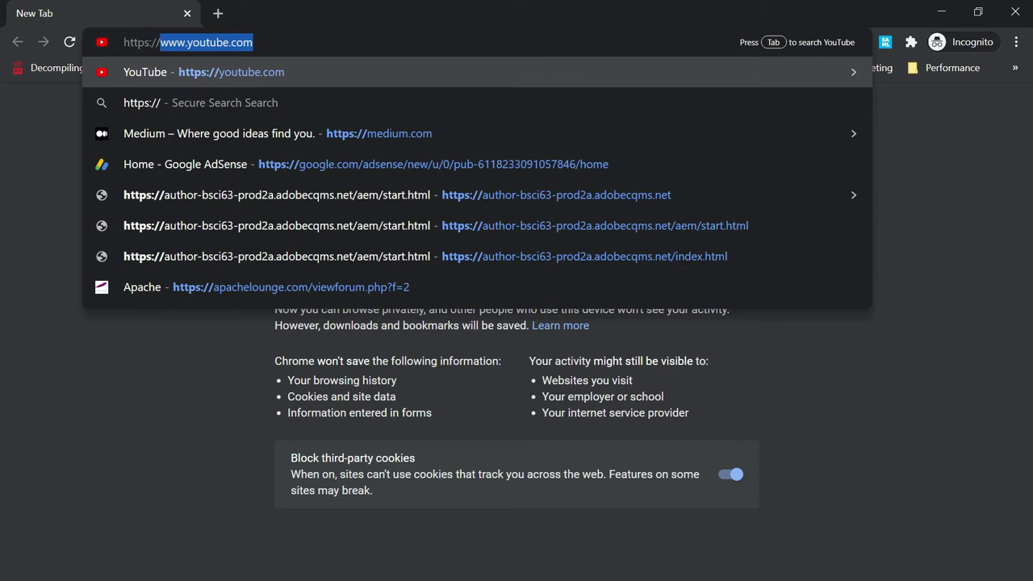
{"action": "key", "text": "BackSpace"}
{"action": "key", "text": "BackSpace"}
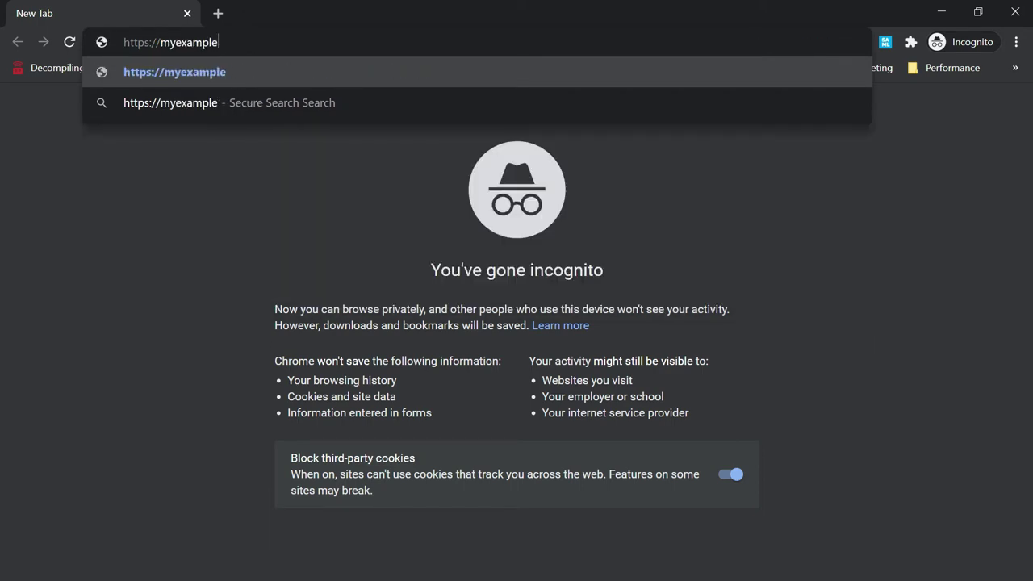
{"action": "type", "text": ".com"}
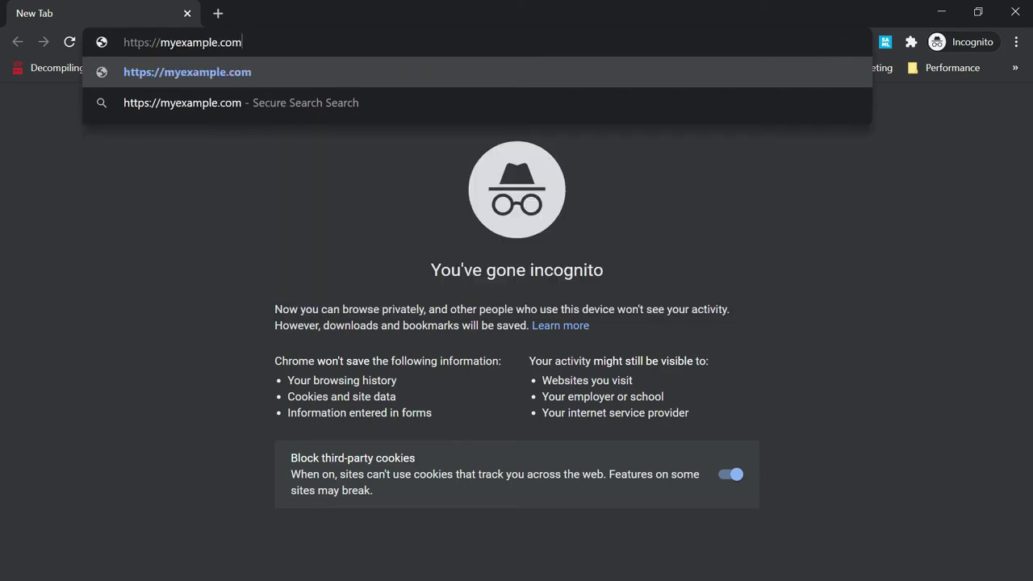
{"action": "key", "text": "Escape"}
{"action": "key", "text": "Escape"}
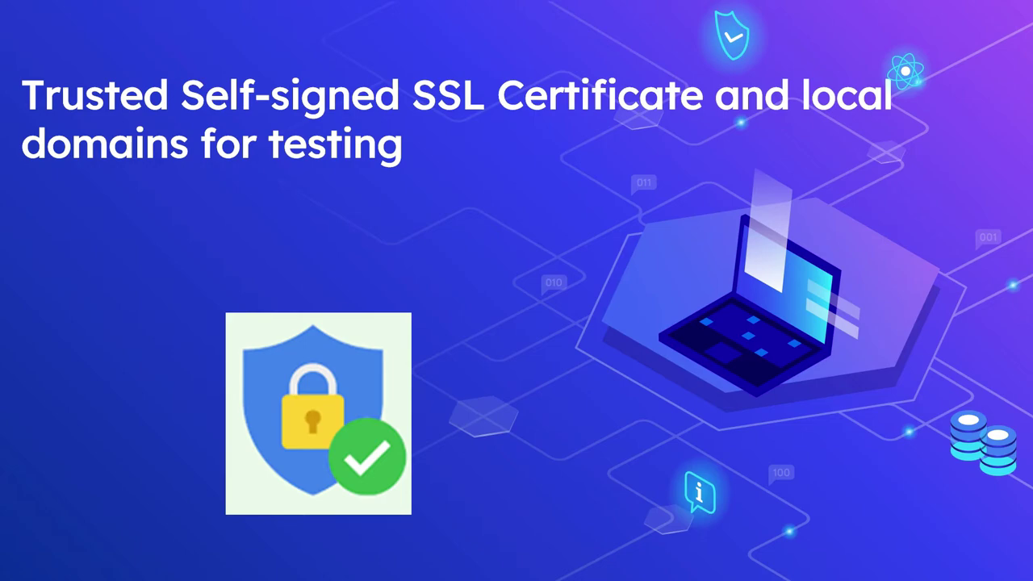
- Open the new 18 notes in Notepad++ and select the first genrsa command for rootCA.key
{"action": "key", "text": "alt+Tab"}
{"action": "key", "text": "alt+Tab"}
{"action": "key", "text": "alt+Tab"}
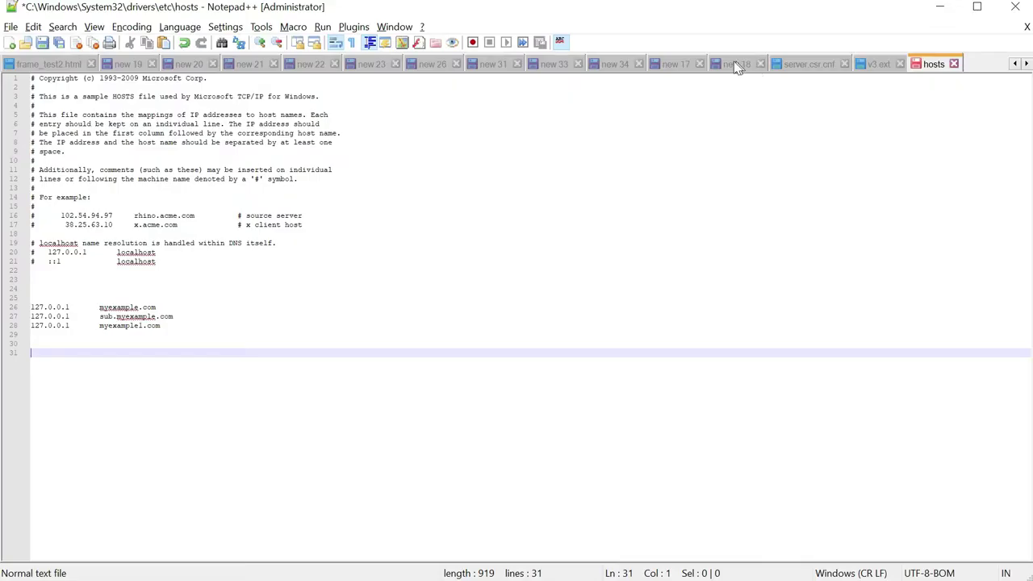
{"action": "left_click", "coordinate": [735, 65]}
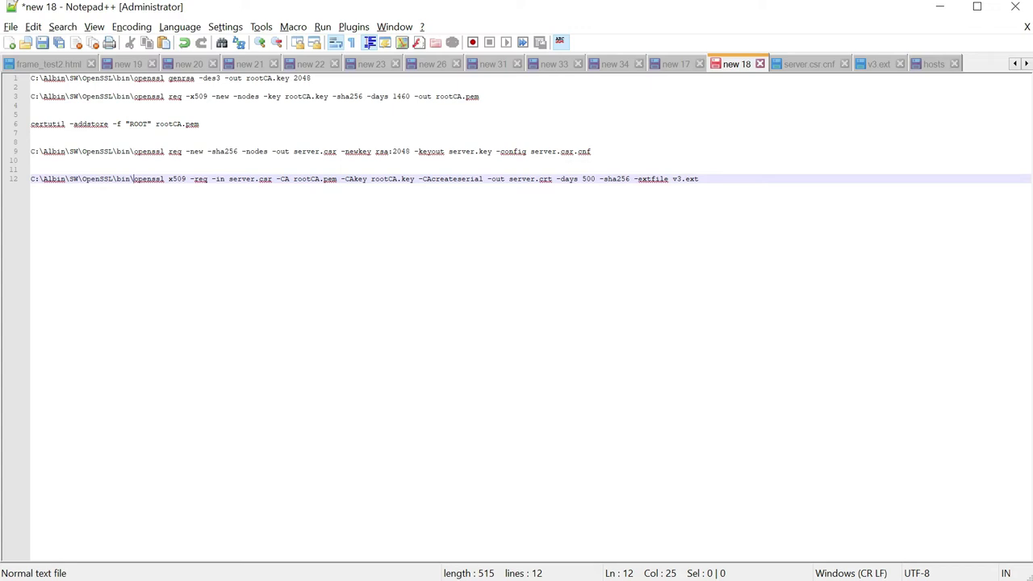
{"action": "left_click", "coordinate": [311, 78]}
{"action": "key", "text": "shift+Home"}
{"action": "key", "text": "ctrl+c"}
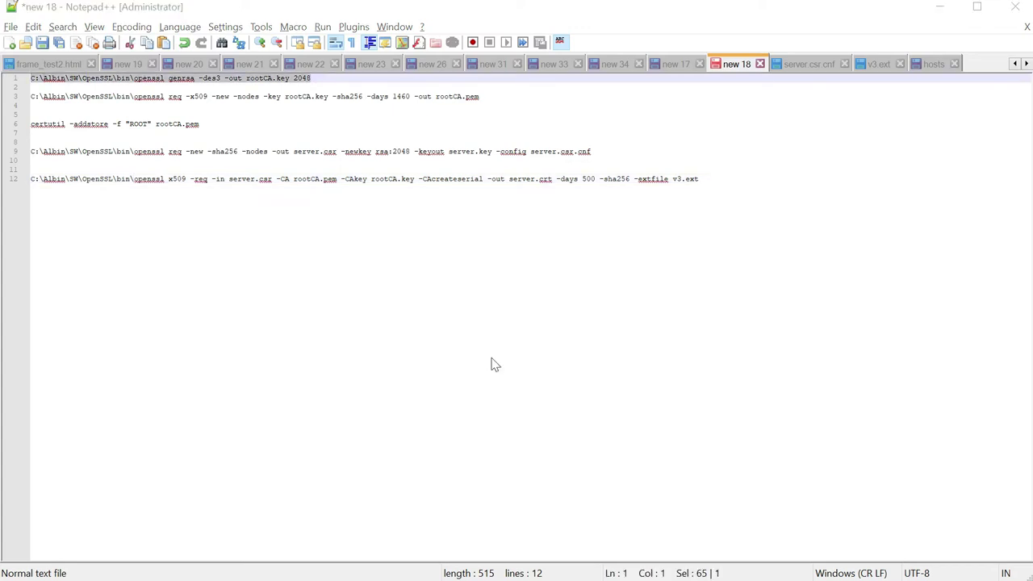
{"action": "key", "text": "alt+Tab"}
{"action": "key", "text": "alt+Tab"}
{"action": "key", "text": "alt+Tab"}
- Paste and run the openssl genrsa command, entering the rootCA.key pass phrase twice
{"action": "key", "text": "ctrl+v"}
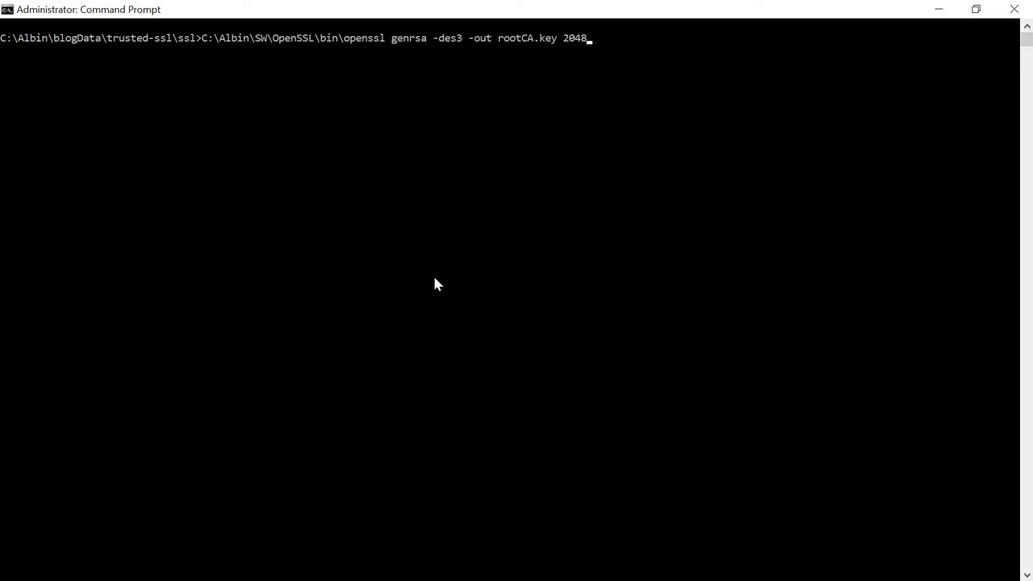
{"action": "key", "text": "Return"}
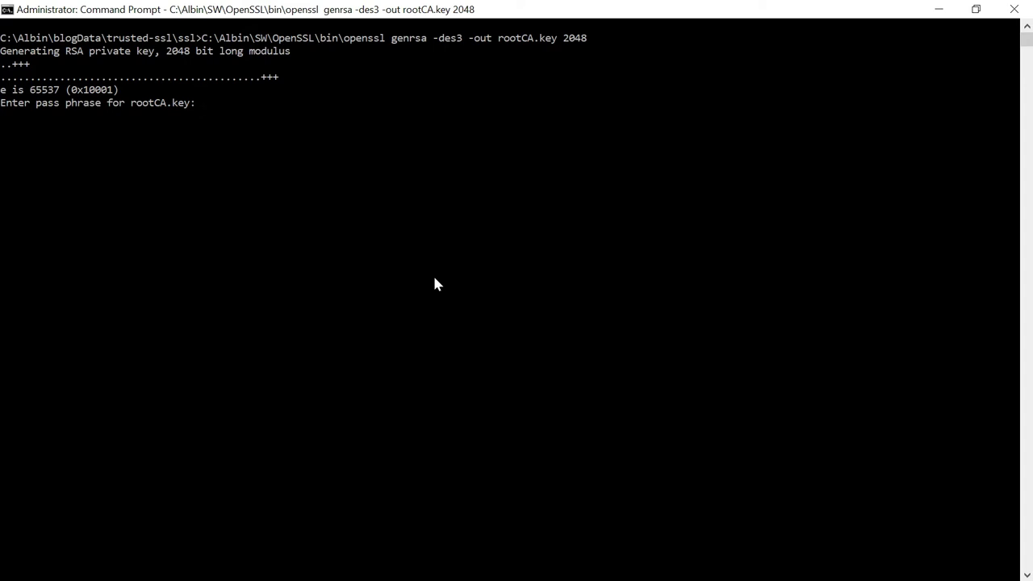
{"action": "key", "text": "Return"}
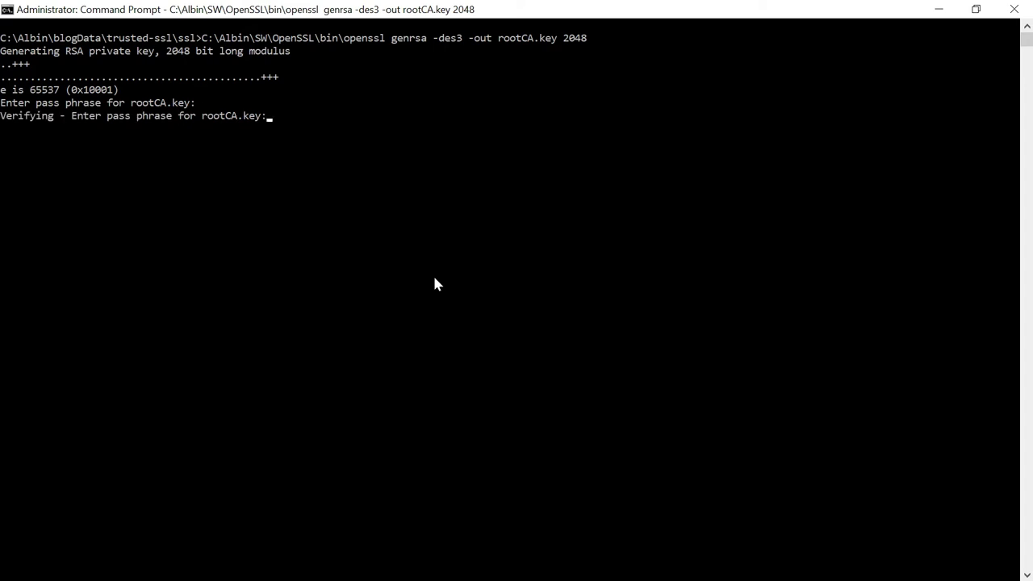
{"action": "key", "text": "Return"}
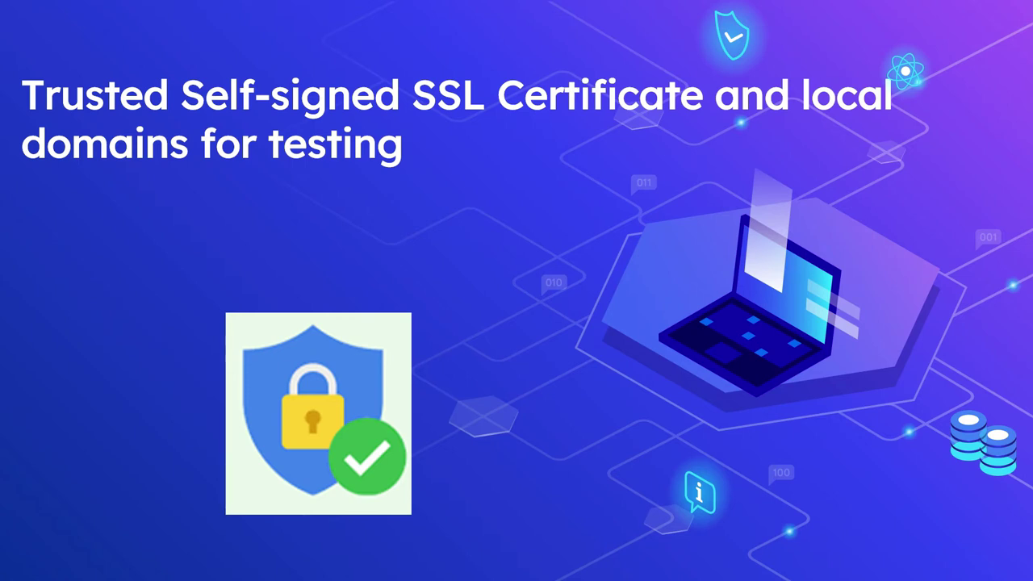
- Select the line 3 openssl req -x509 command for rootCA.pem and paste it at the prompt
{"action": "key", "text": "alt+Tab"}
{"action": "key", "text": "alt+Tab"}
{"action": "left_click", "coordinate": [743, 184]}
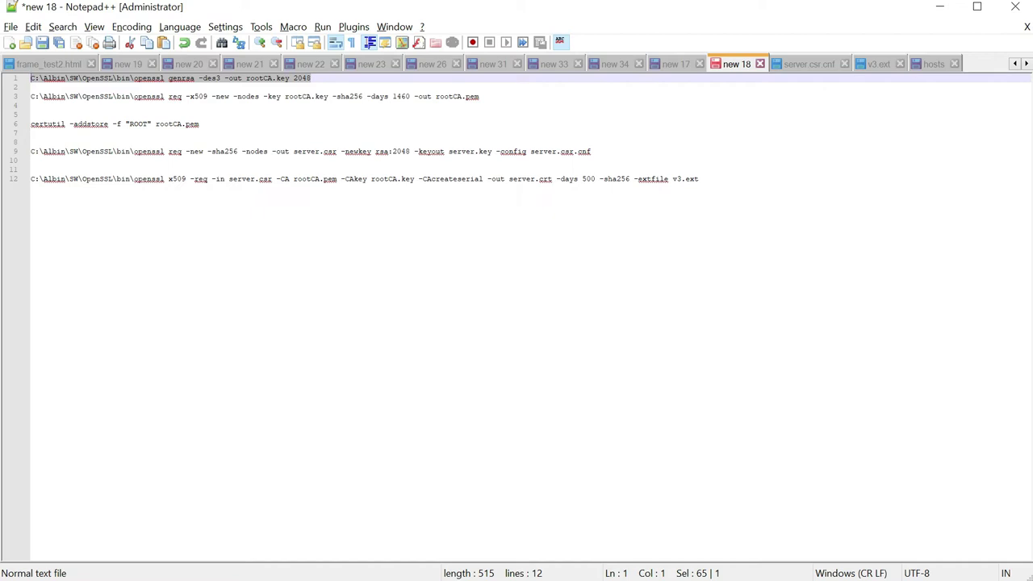
{"action": "left_click", "coordinate": [376, 96]}
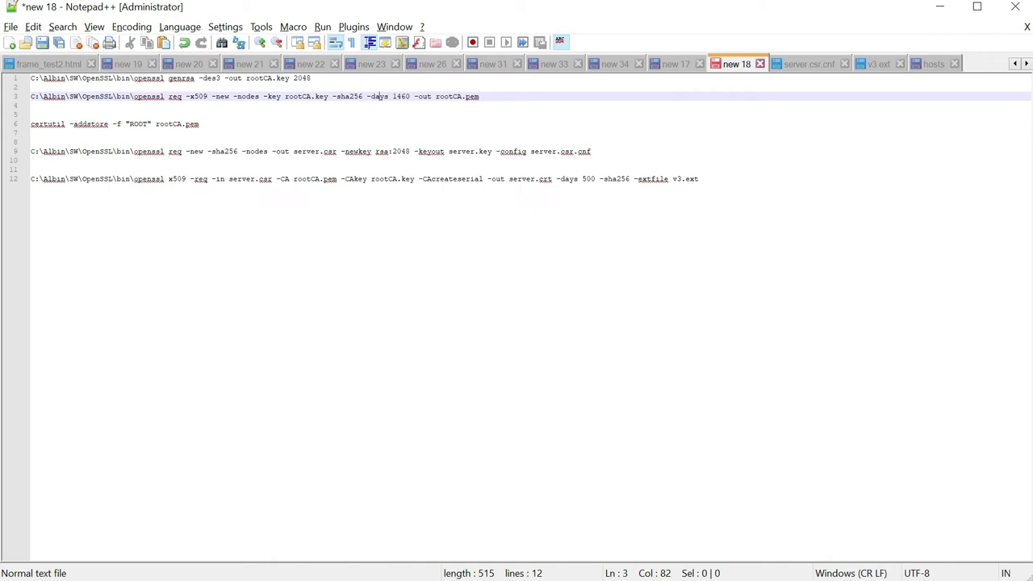
{"action": "key", "text": "End"}
{"action": "key", "text": "ctrl+shift+Left"}
{"action": "key", "text": "ctrl+shift+Left"}
{"action": "key", "text": "ctrl+shift+Left"}
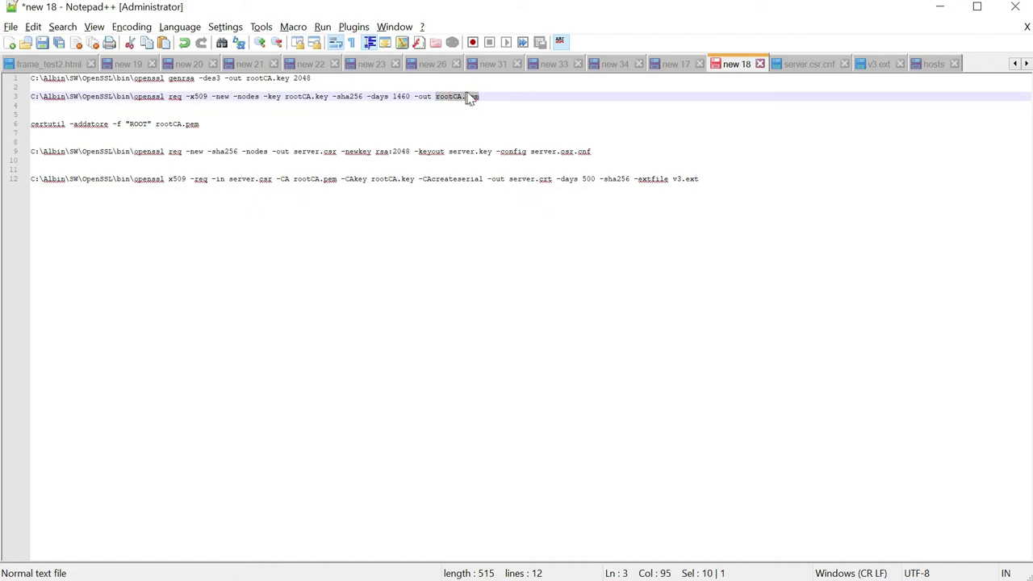
{"action": "key", "text": "End"}
{"action": "key", "text": "shift+Down"}
{"action": "key", "text": "shift+Up"}
{"action": "key", "text": "ctrl+c"}
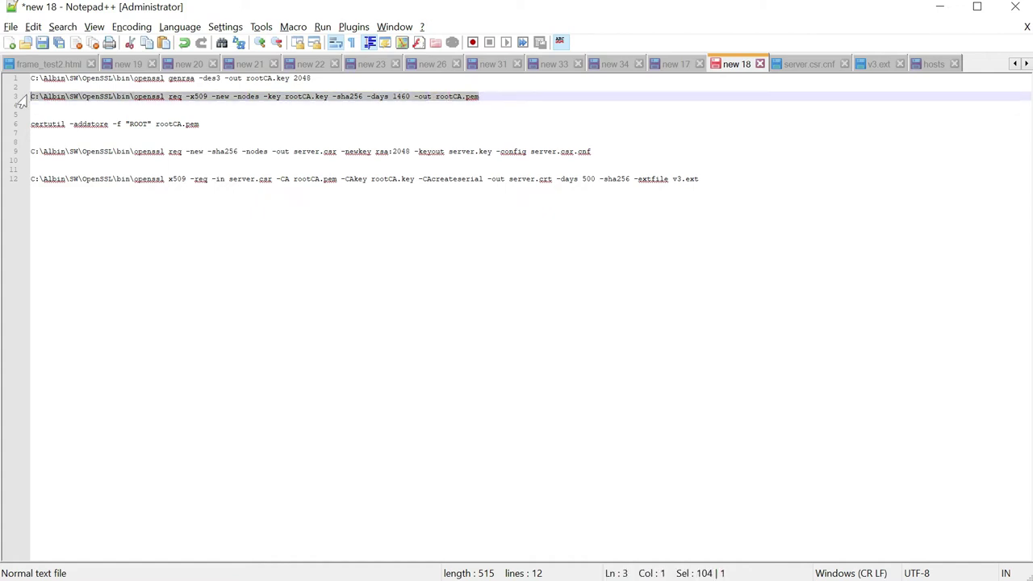
{"action": "key", "text": "alt+Tab"}
{"action": "key", "text": "alt+Tab"}
{"action": "key", "text": "alt+Tab"}
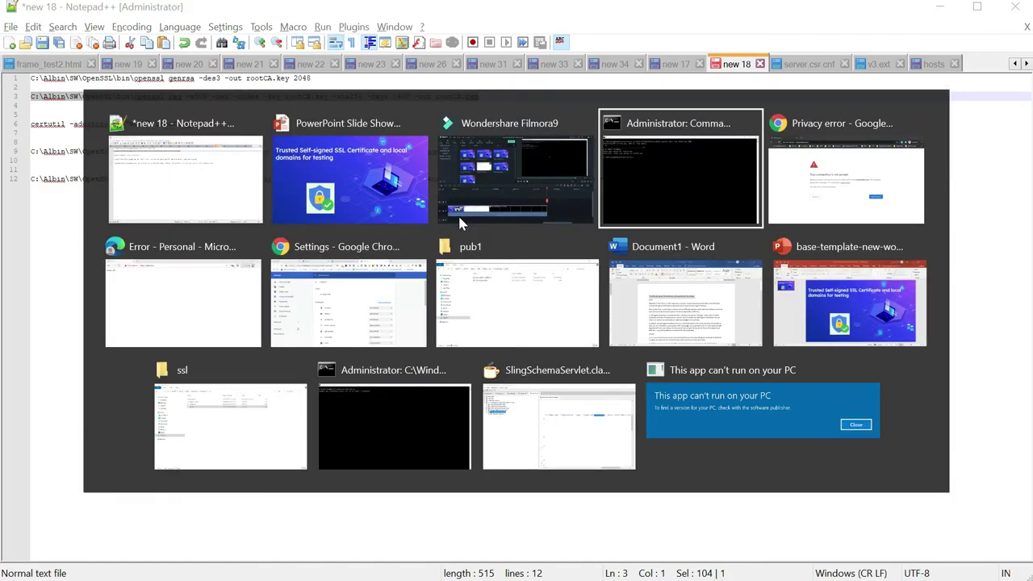
{"action": "key", "text": "ctrl+v"}
- Run the rootCA.pem command, enter the key pass phrase, and give country US, state MN, locality Eagan
{"action": "key", "text": "Return"}
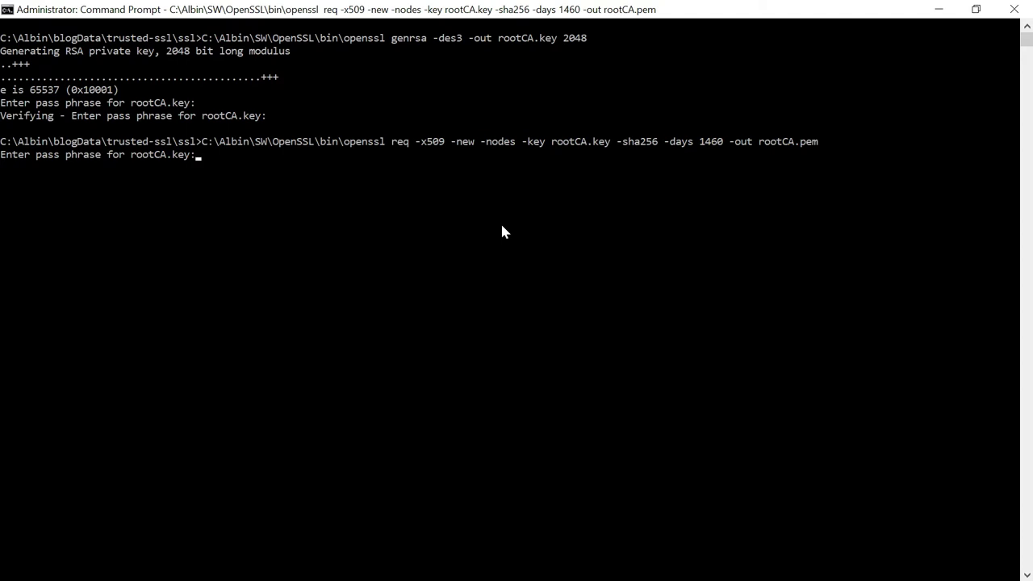
{"action": "key", "text": "Return"}
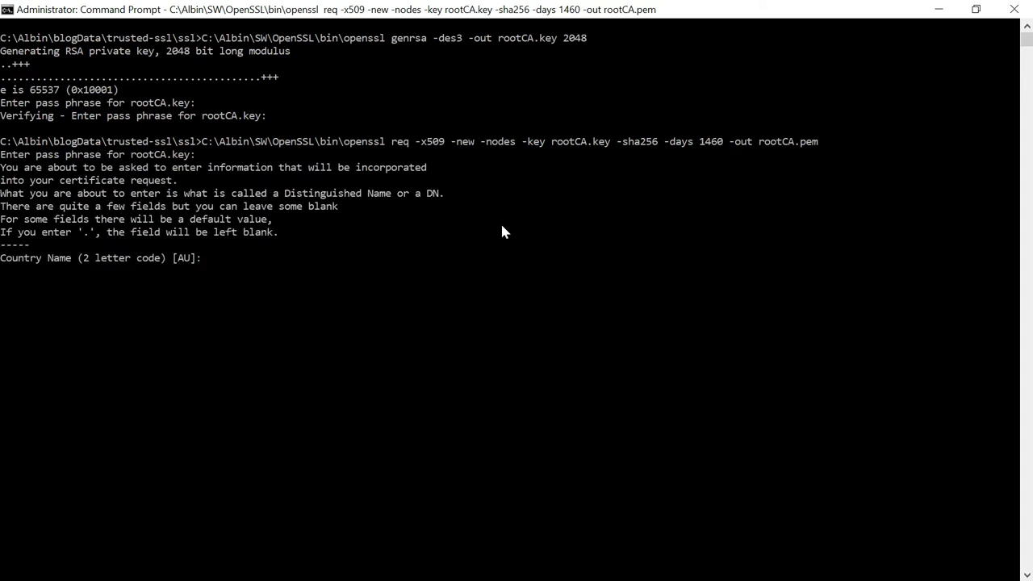
{"action": "type", "text": "US"}
{"action": "key", "text": "Return"}
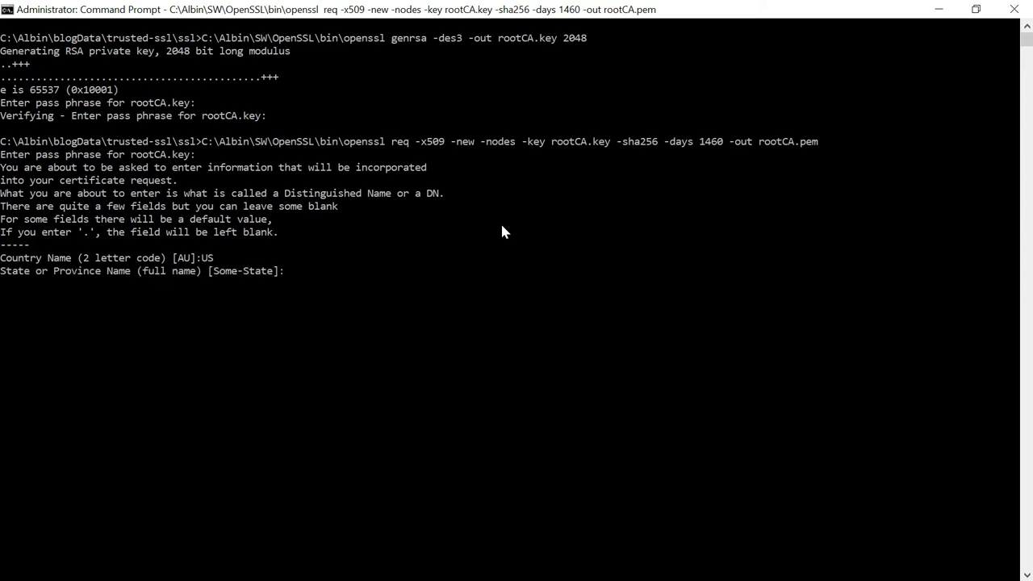
{"action": "type", "text": "MN"}
{"action": "key", "text": "Return"}
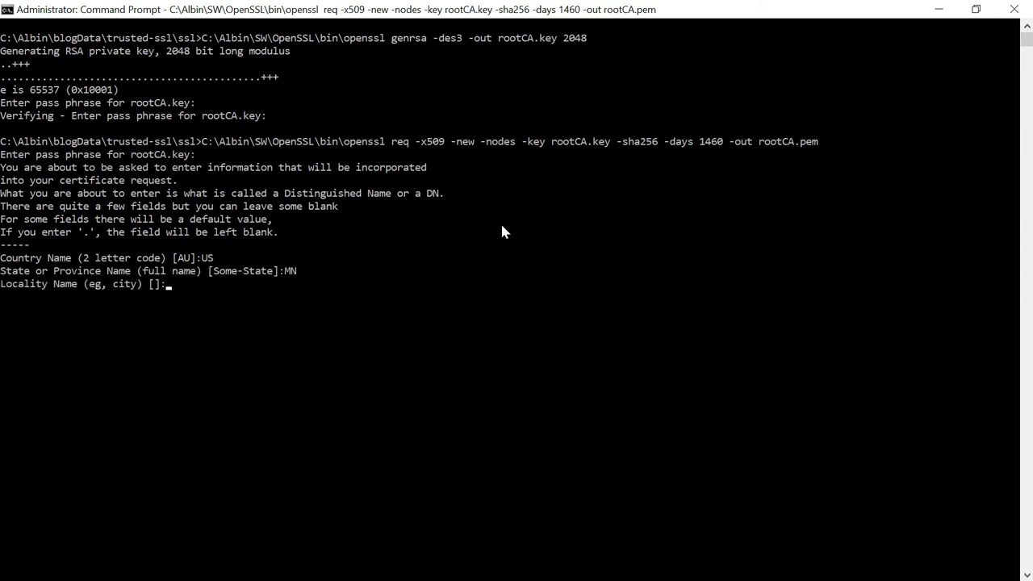
{"action": "type", "text": "Eagan"}
{"action": "key", "text": "Return"}
- Enter organization Tech Forum, unit Marketing, common name Local Certificate, and an e-mail address
{"action": "type", "text": "Tech Forum"}
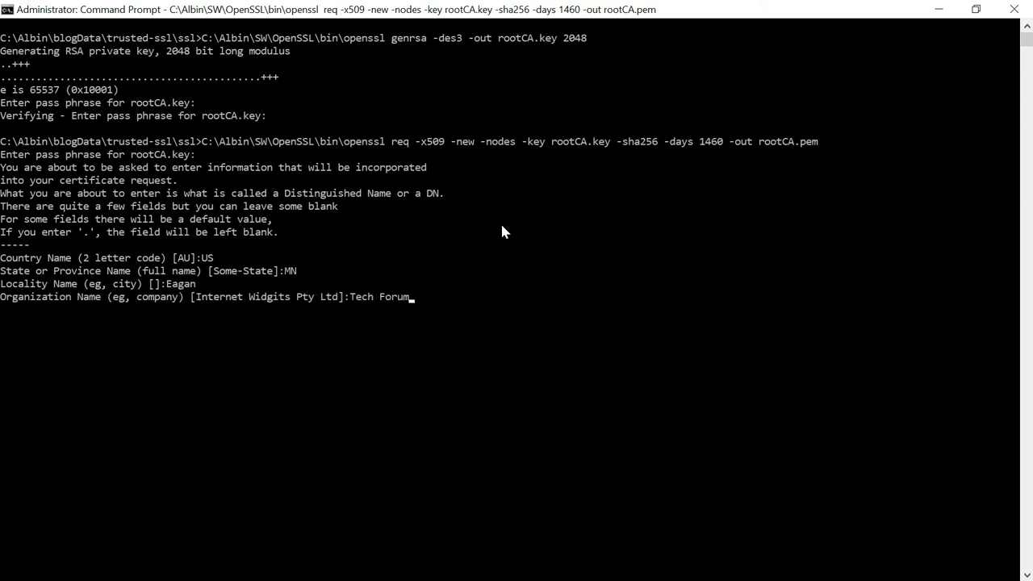
{"action": "key", "text": "Return"}
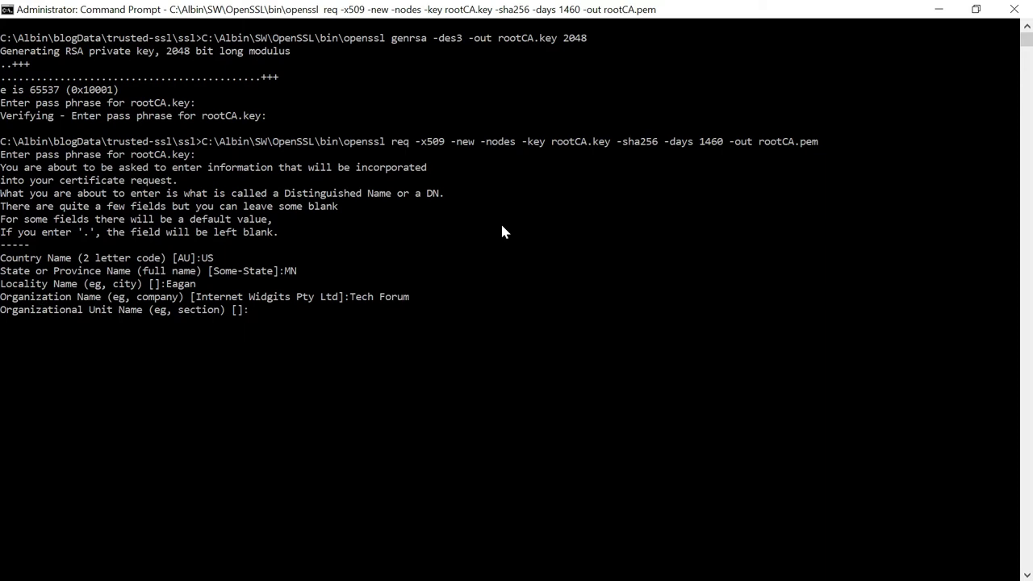
{"action": "type", "text": "Marketing"}
{"action": "key", "text": "Return"}
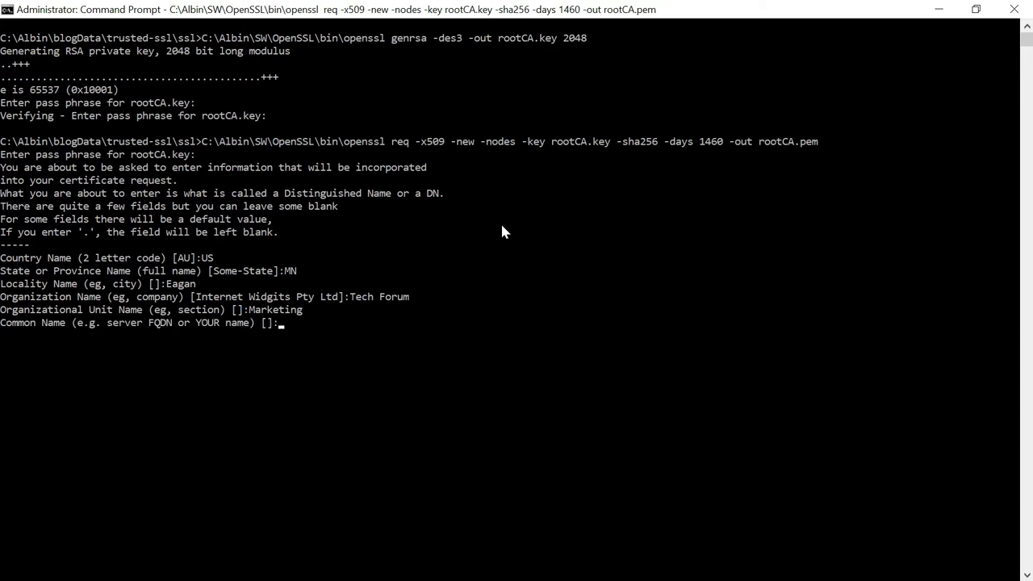
{"action": "type", "text": "Local Certificate"}
{"action": "key", "text": "Return"}
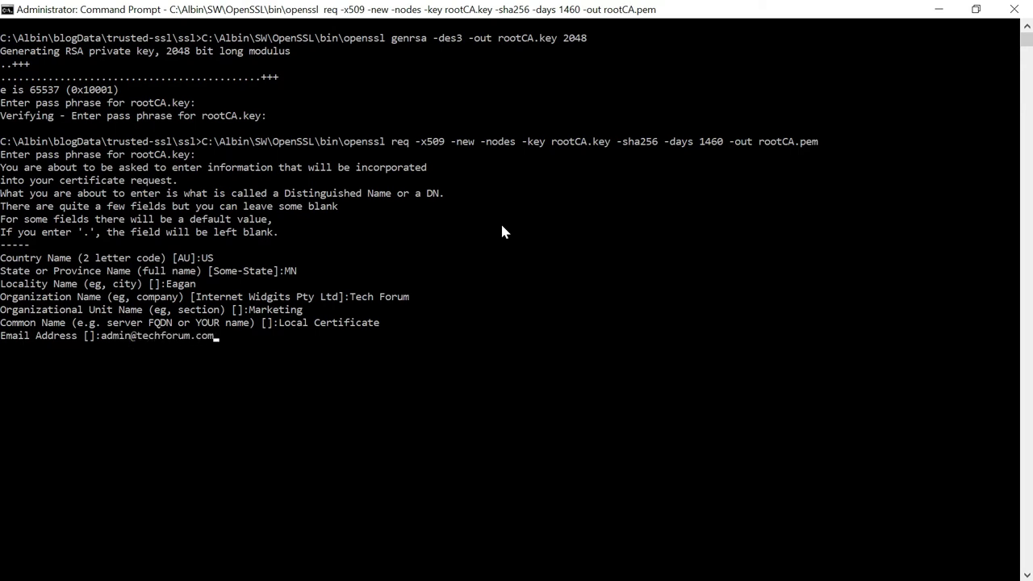
{"action": "key", "text": "Return"}
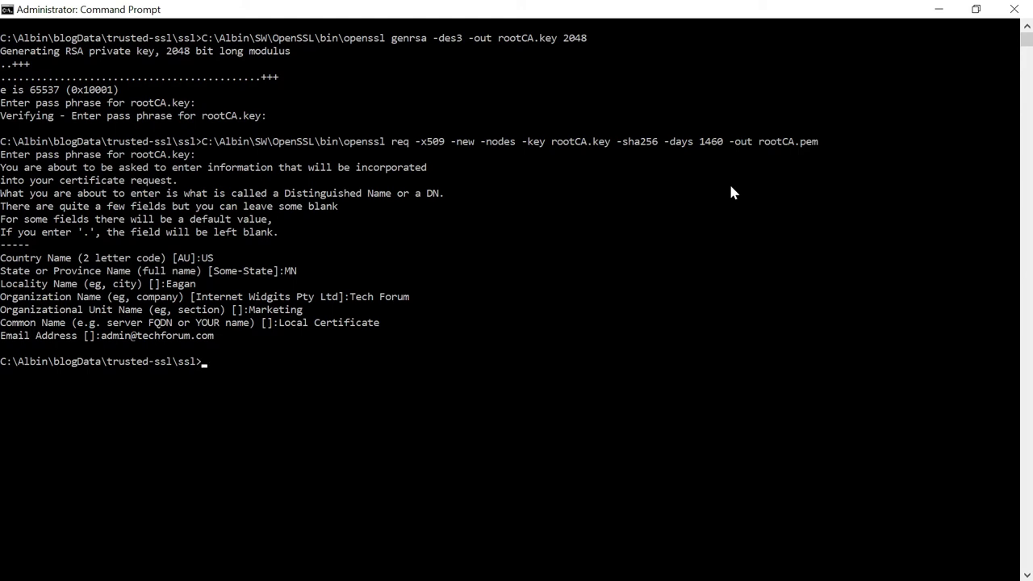
- Return to the Notepad++ notes, then launch Command Prompt as administrator from a Start search for cmd
{"action": "key", "text": "alt+Tab"}
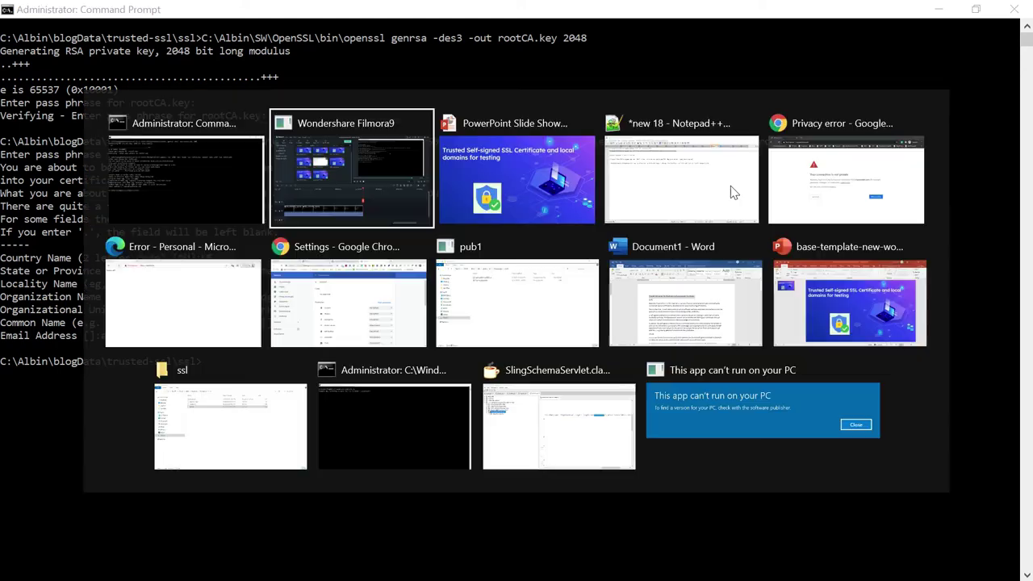
{"action": "key", "text": "alt+Tab"}
{"action": "key", "text": "alt+Tab"}
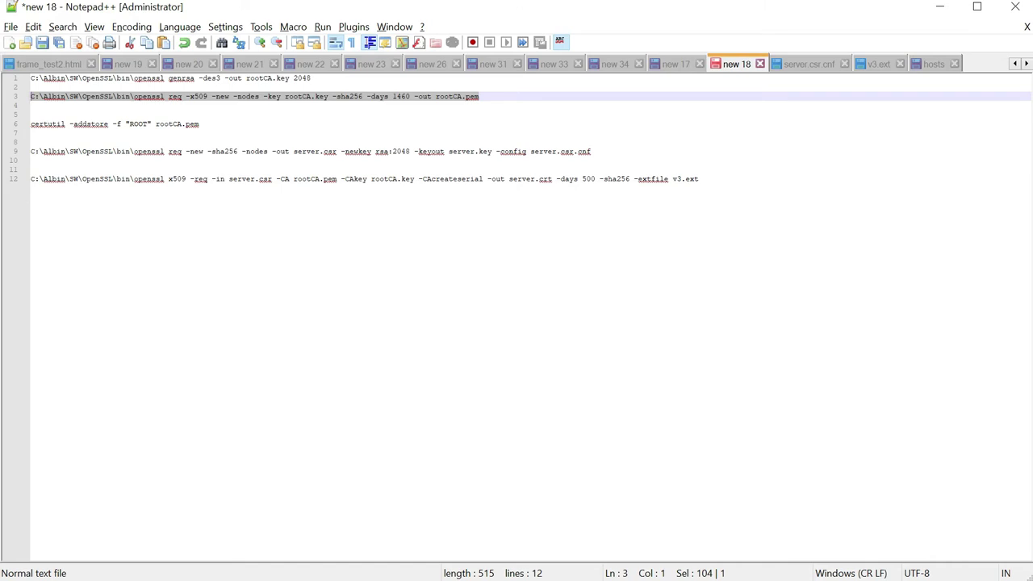
{"action": "key", "text": "super"}
{"action": "type", "text": "cmd"}
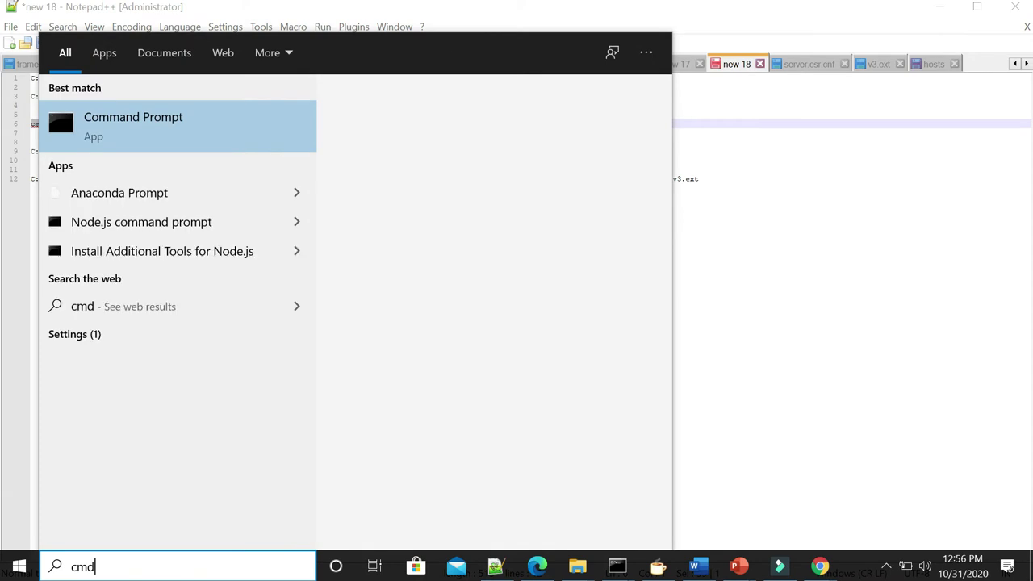
{"action": "right_click", "coordinate": [178, 114]}
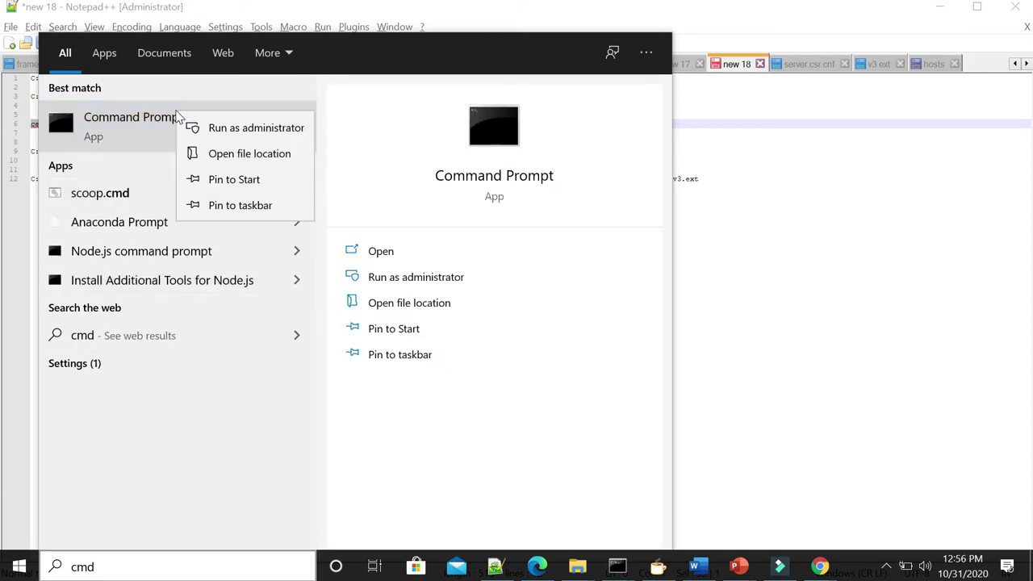
{"action": "left_click", "coordinate": [254, 128]}
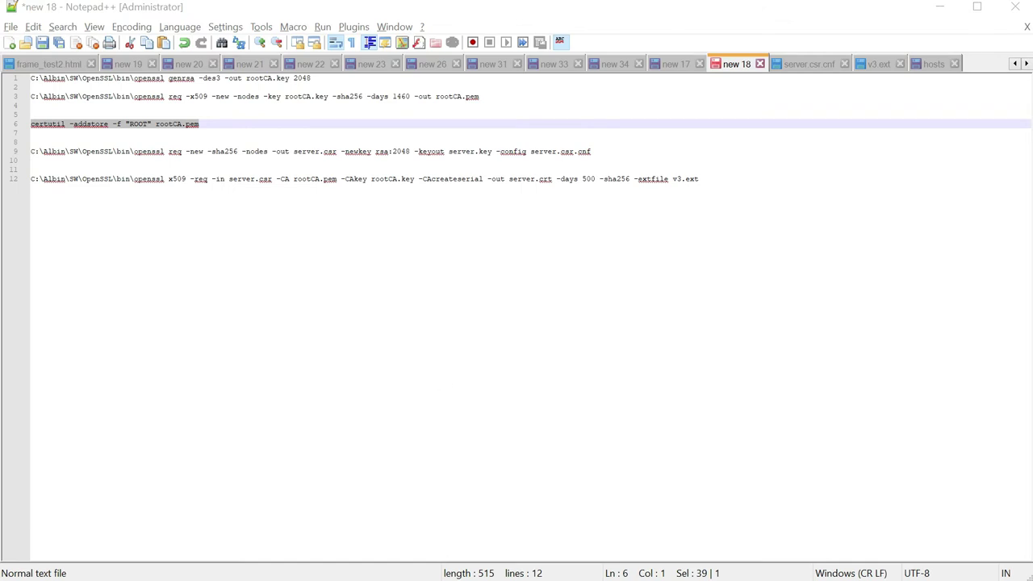
- Copy the ssl folder path from File Explorer and cd into trusted-ssl\ssl in the admin prompt
{"action": "type", "text": "cd"}
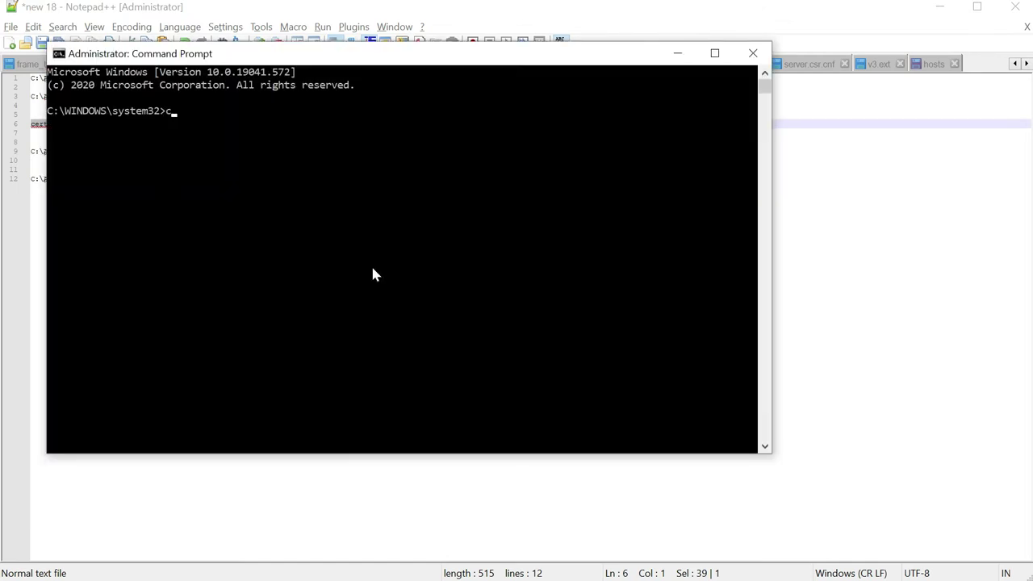
{"action": "key", "text": "alt+Tab"}
{"action": "key", "text": "alt+Tab"}
{"action": "key", "text": "alt+Tab"}
{"action": "key", "text": "alt+Tab"}
{"action": "key", "text": "alt+Tab"}
{"action": "key", "text": "alt+Tab"}
{"action": "key", "text": "alt+Tab"}
{"action": "key", "text": "alt+Tab"}
{"action": "key", "text": "alt+Tab"}
{"action": "key", "text": "alt+Tab"}
{"action": "key", "text": "alt+Tab"}
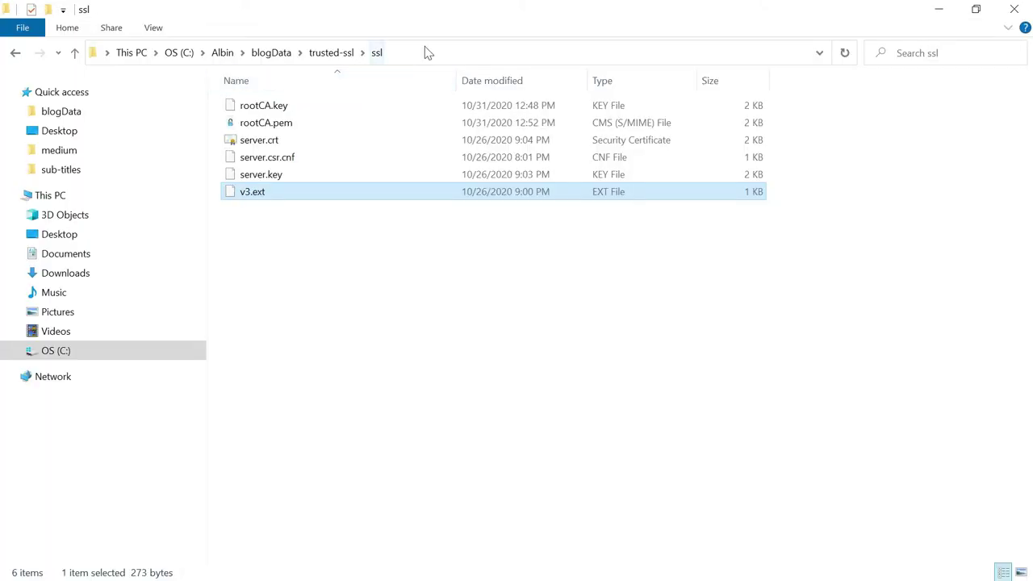
{"action": "left_click", "coordinate": [426, 48]}
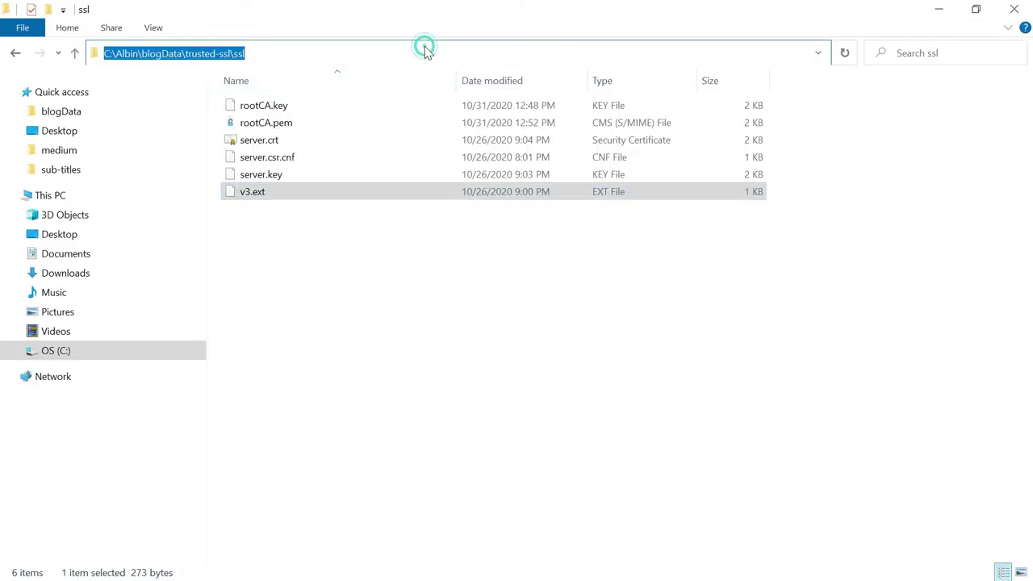
{"action": "key", "text": "ctrl+c"}
{"action": "key", "text": "alt+Tab"}
{"action": "type", "text": "cd"}
{"action": "key", "text": "ctrl+v"}
{"action": "key", "text": "Return"}
- Run the copied certutil -addstore -f "ROOT" rootCA.pem command and maximize the terminal
{"action": "key", "text": "alt+Tab"}
{"action": "key", "text": "alt+Tab"}
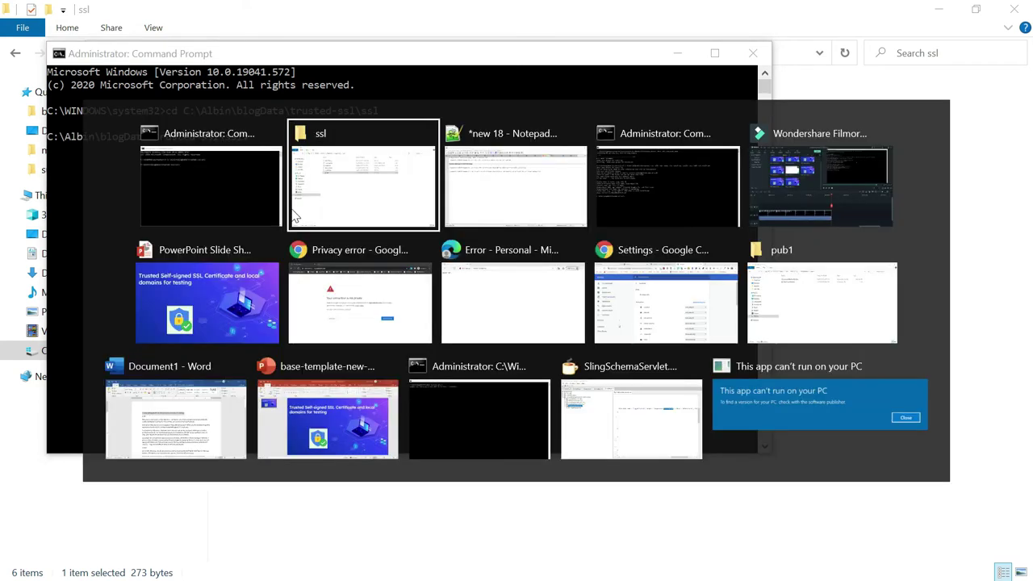
{"action": "key", "text": "End"}
{"action": "key", "text": "Down"}
{"action": "key", "text": "shift+Up"}
{"action": "key", "text": "End"}
{"action": "key", "text": "shift+Home"}
{"action": "key", "text": "ctrl+c"}
{"action": "key", "text": "alt+Tab"}
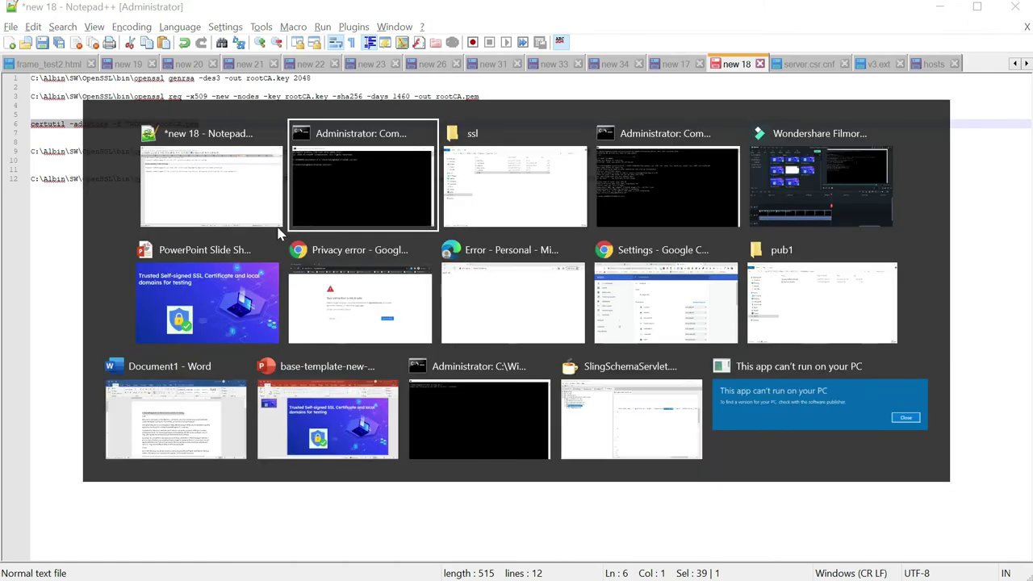
{"action": "key", "text": "ctrl+v"}
{"action": "key", "text": "Return"}
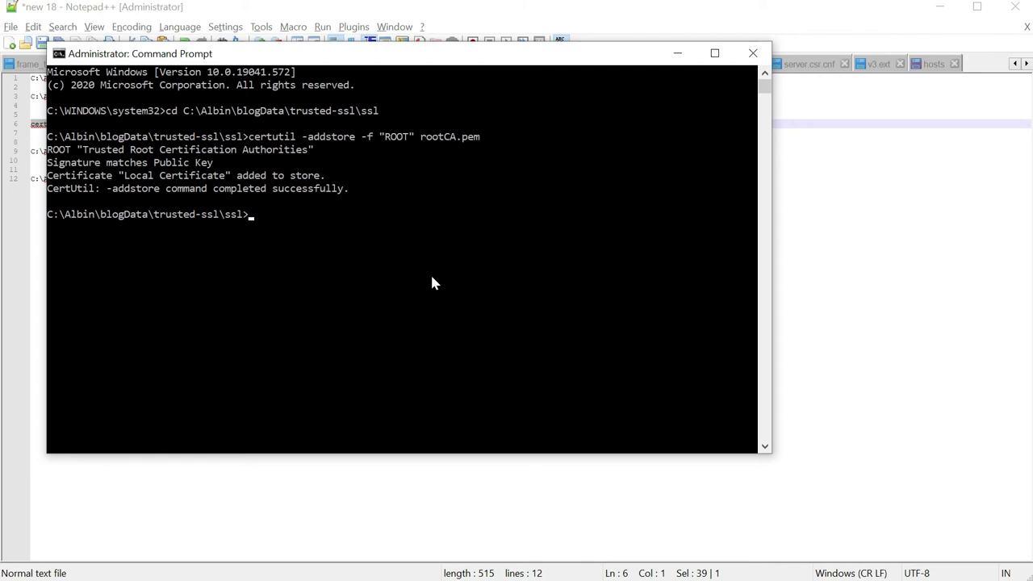
{"action": "key", "text": "super+Up"}
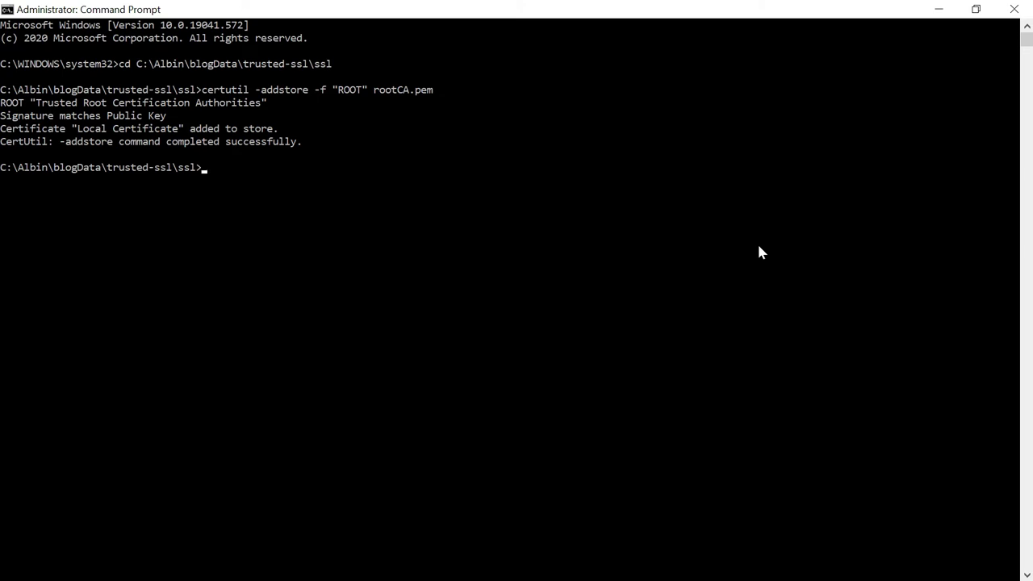
- Open Manage user certificates and find Local Certificate under Trusted Root Certification Authorities > Certificates
{"action": "key", "text": "super"}
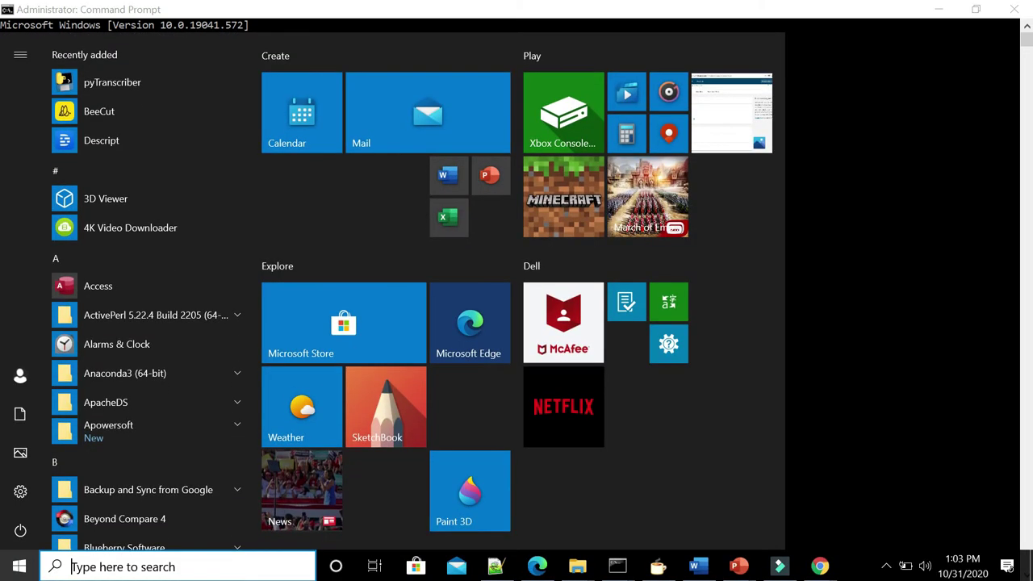
{"action": "left_click", "coordinate": [139, 576]}
{"action": "type", "text": "ce"}
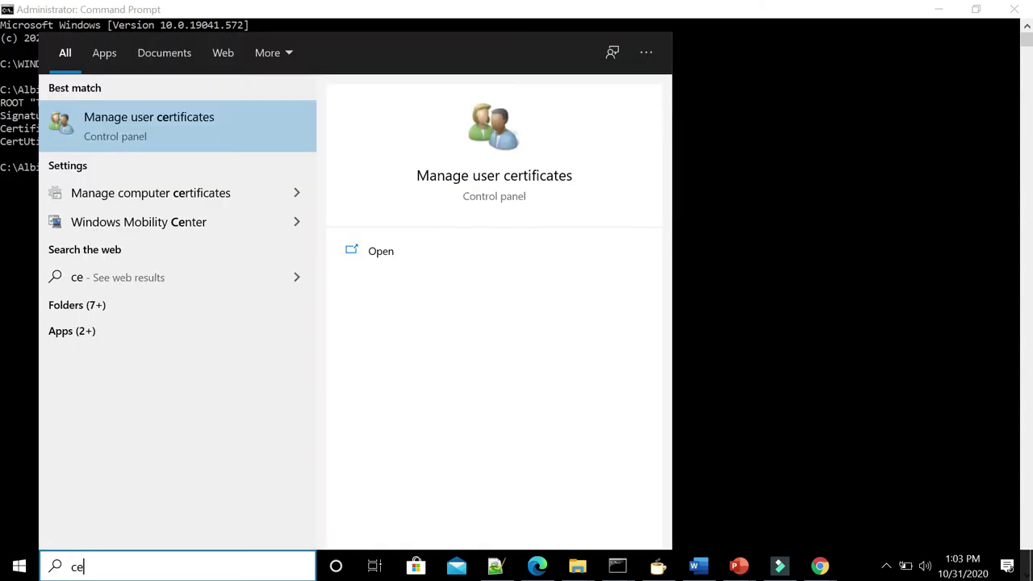
{"action": "left_click", "coordinate": [167, 131]}
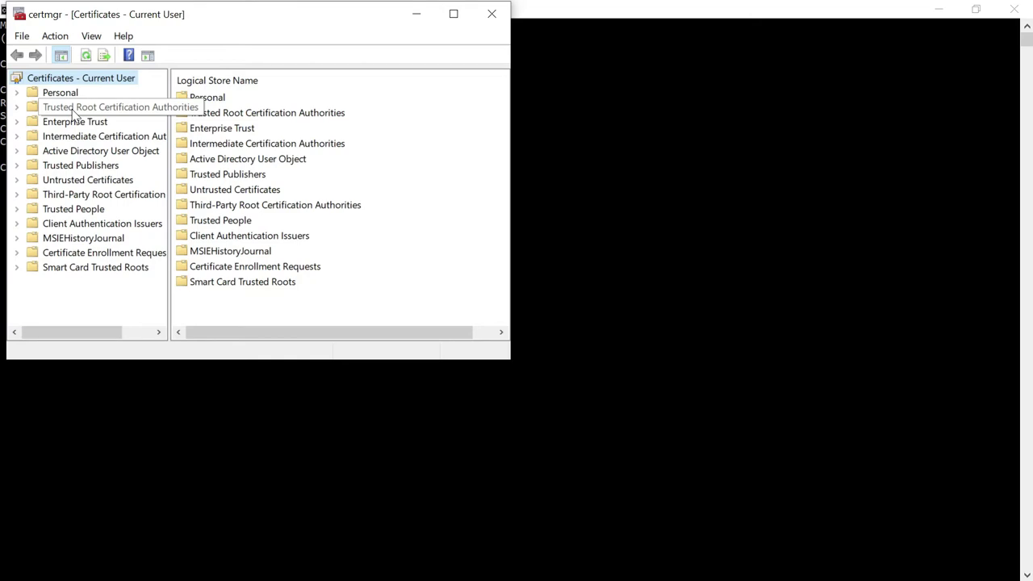
{"action": "double_click", "coordinate": [75, 110]}
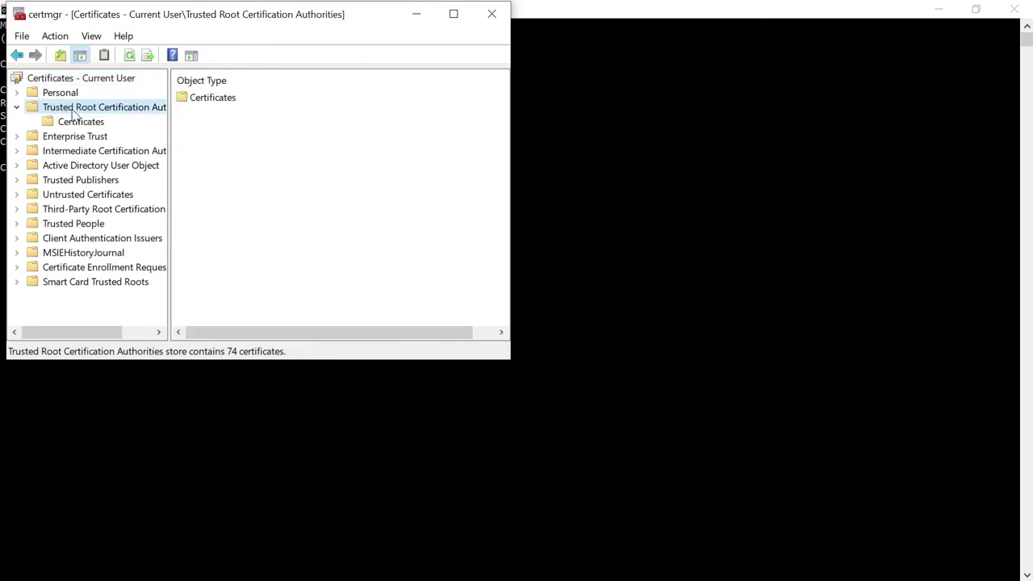
{"action": "double_click", "coordinate": [208, 99]}
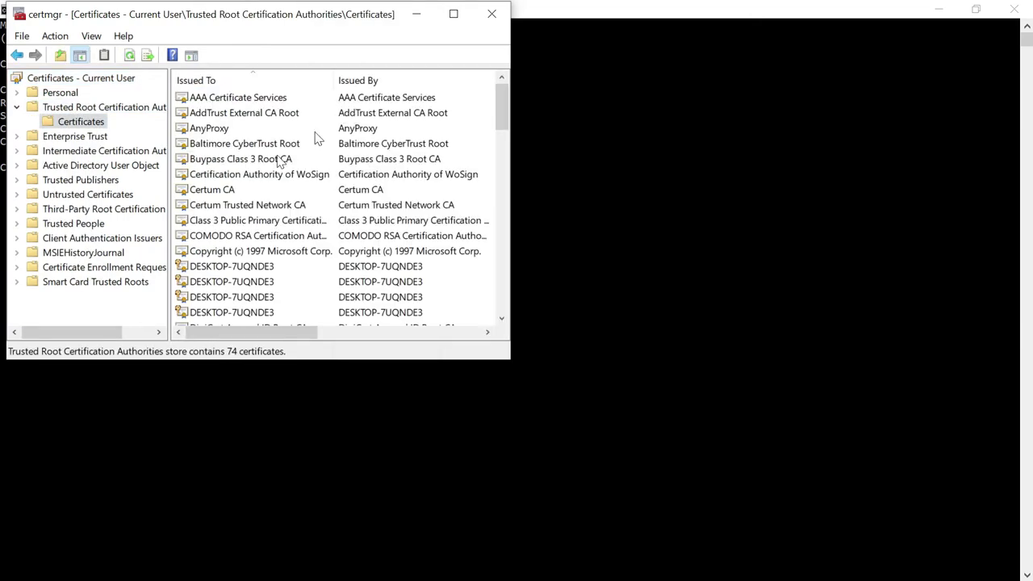
{"action": "left_click", "coordinate": [232, 133]}
{"action": "key", "text": "l"}
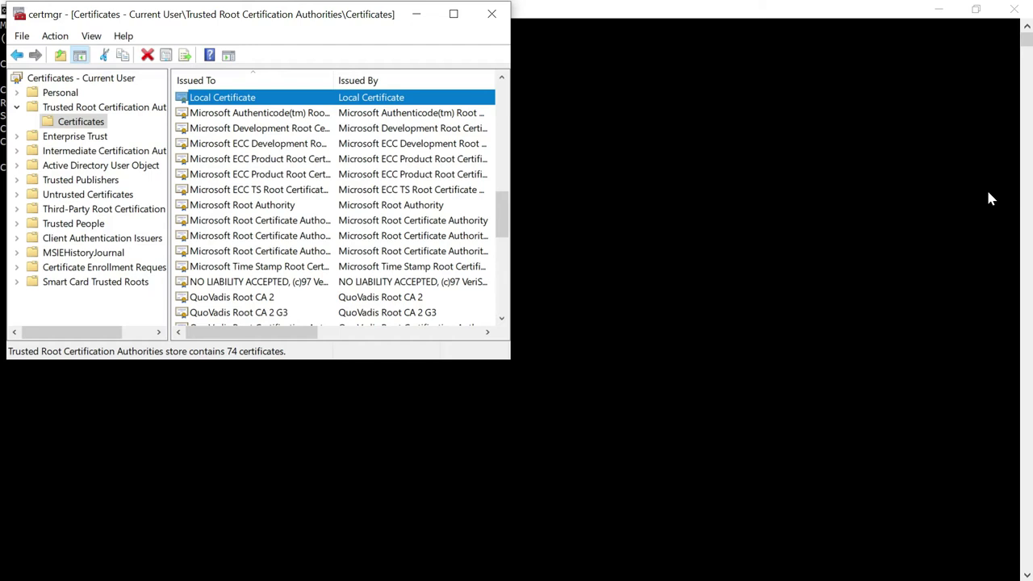
{"action": "key", "text": "alt+Tab"}
{"action": "key", "text": "alt+Tab"}
{"action": "key", "text": "alt+Tab"}
{"action": "key", "text": "alt+Tab"}
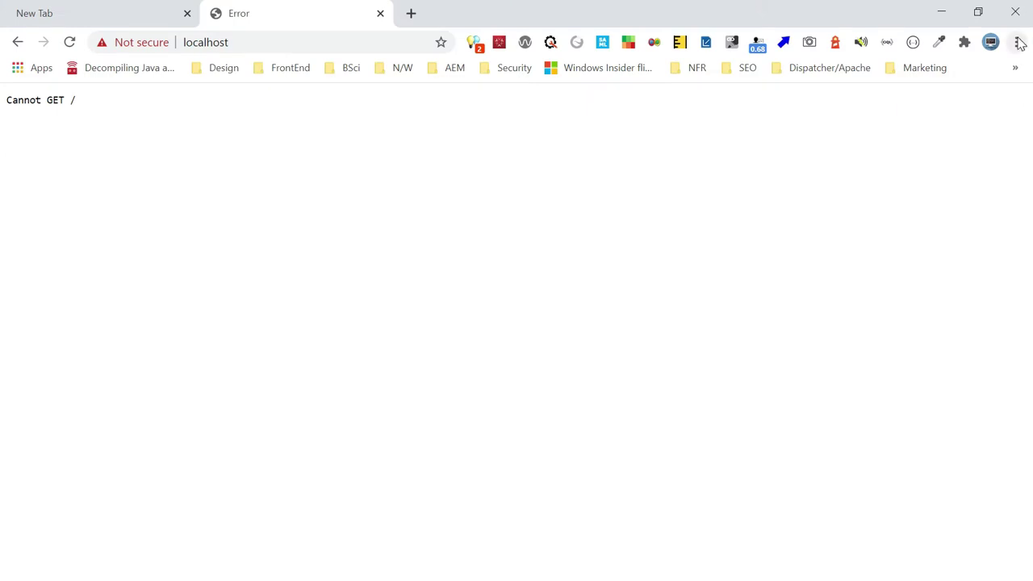
- Open Manage certificates from Chrome's Settings > Privacy and security > Security page
{"action": "left_click", "coordinate": [1016, 42]}
{"action": "left_click", "coordinate": [866, 320]}
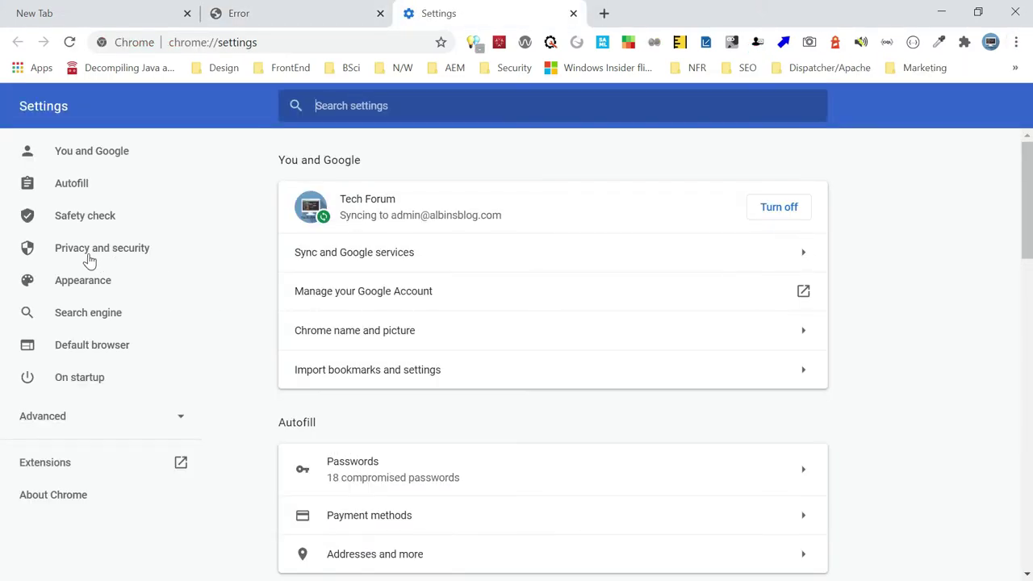
{"action": "left_click", "coordinate": [86, 250]}
{"action": "left_click", "coordinate": [350, 307]}
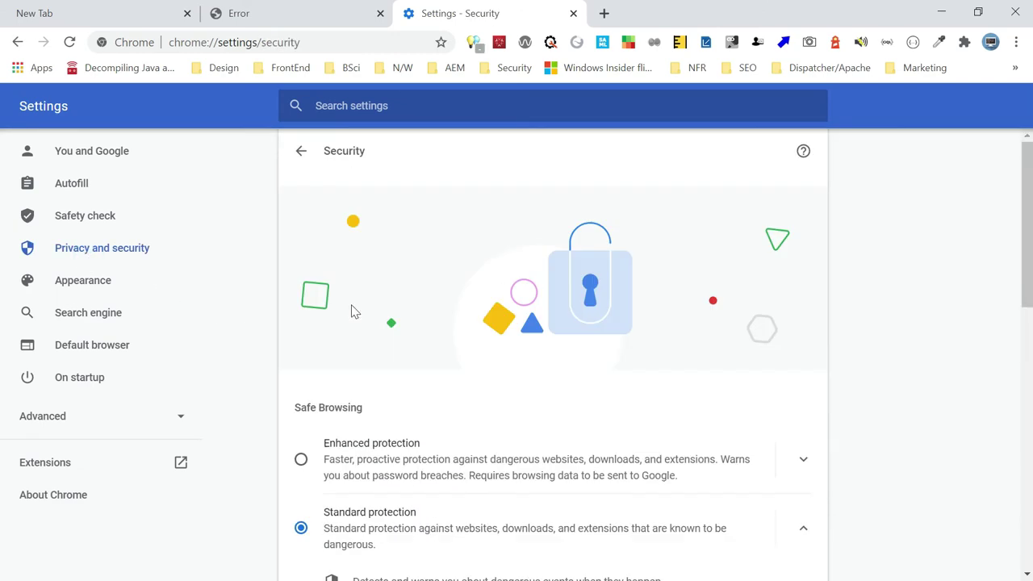
{"action": "scroll", "coordinate": [1027, 205], "scroll_direction": "down", "scroll_amount": 9}
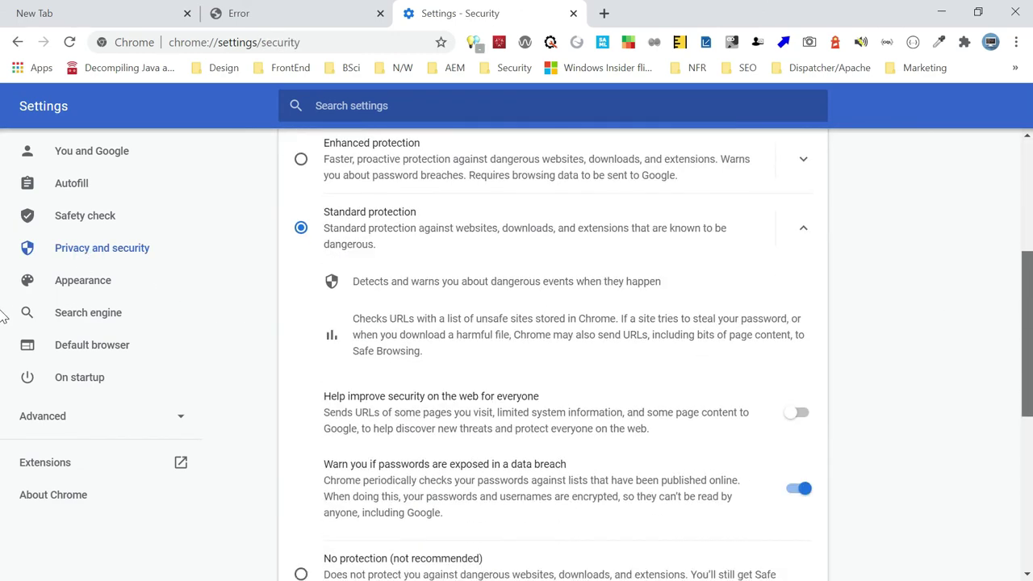
{"action": "scroll", "coordinate": [2, 480], "scroll_direction": "down", "scroll_amount": 1}
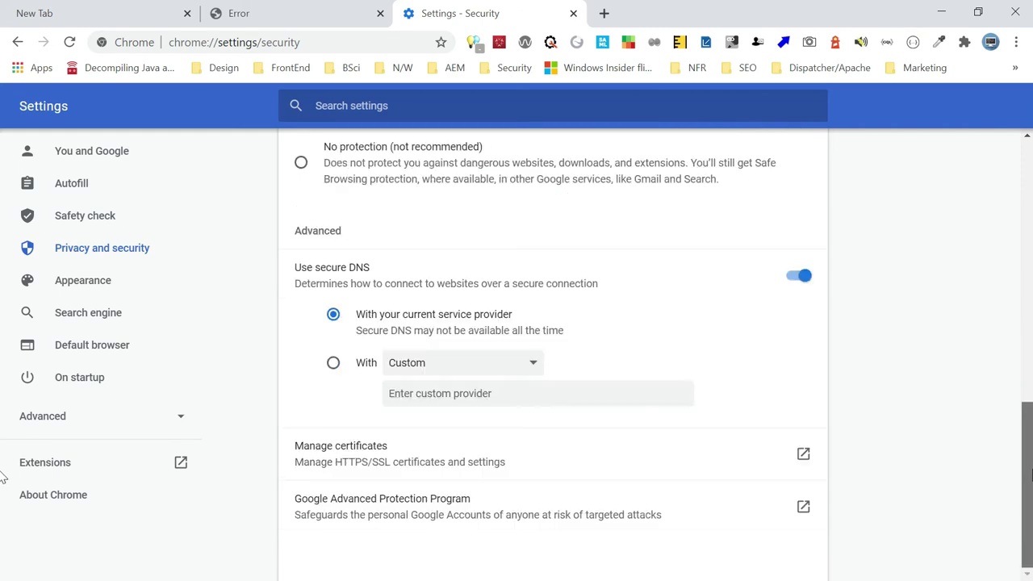
{"action": "left_click", "coordinate": [421, 456]}
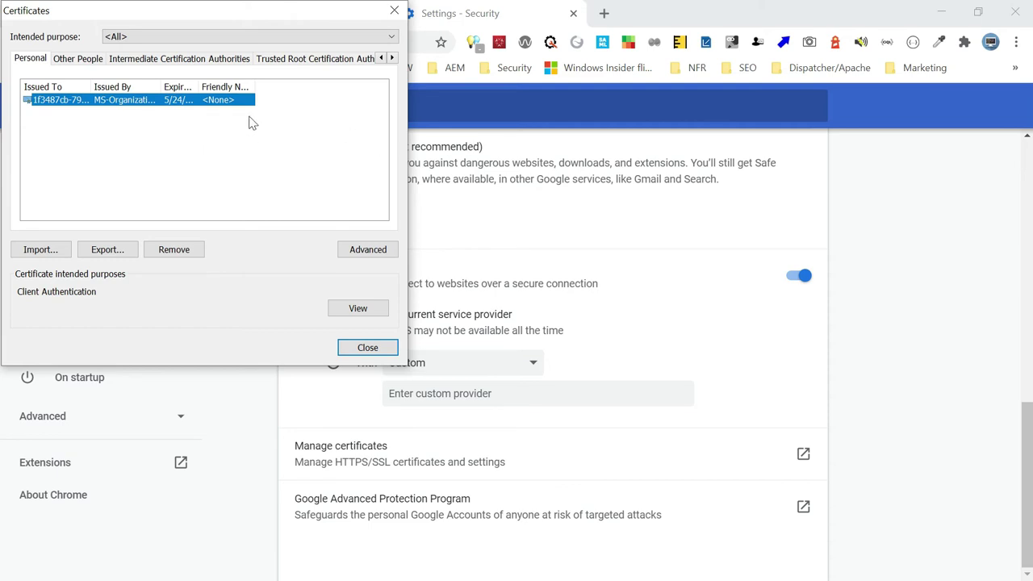
- Locate Local Certificate on the Trusted Root Certification Authorities tab
{"action": "left_click", "coordinate": [298, 60]}
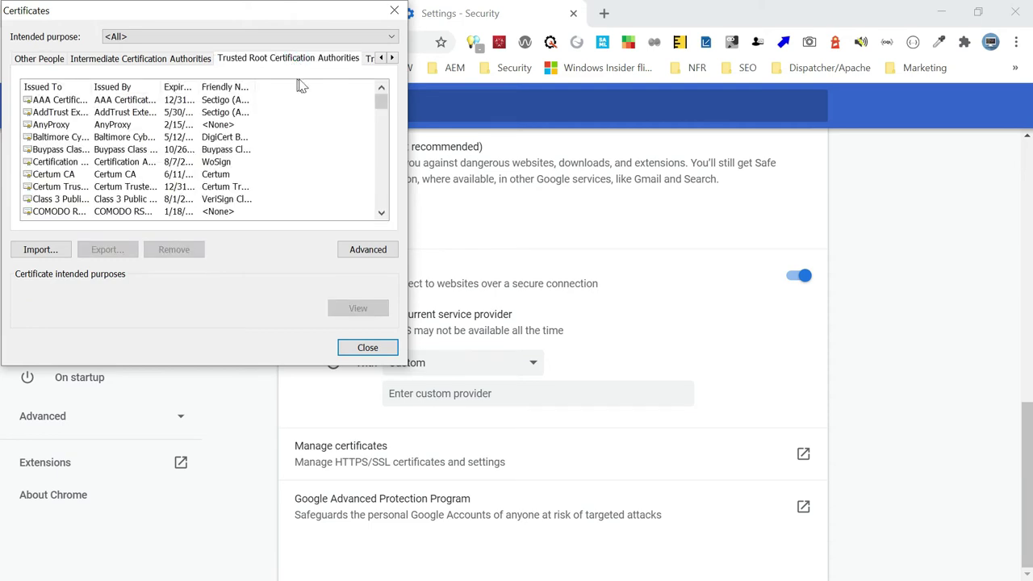
{"action": "left_click", "coordinate": [58, 124]}
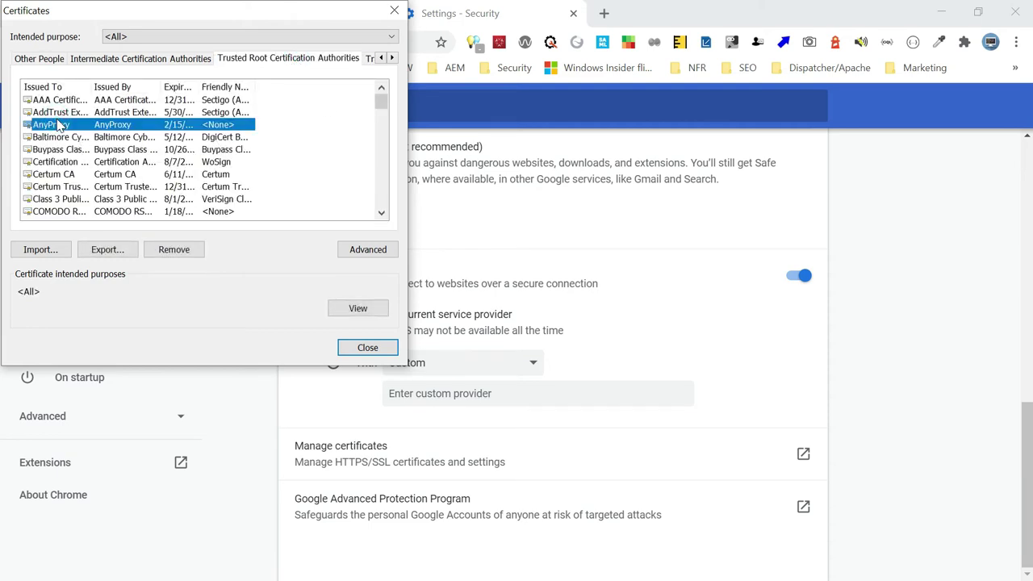
{"action": "key", "text": "l"}
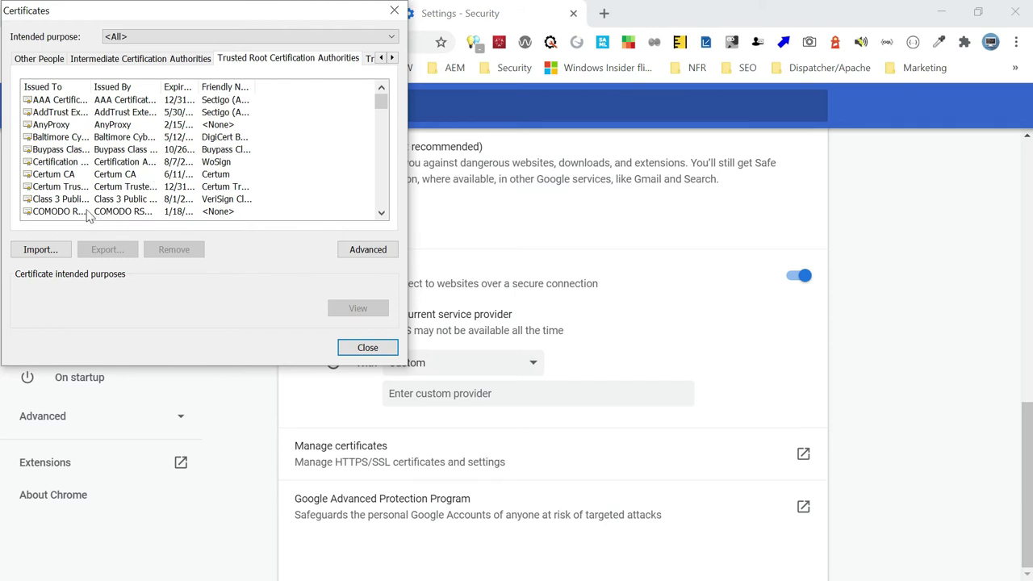
{"action": "left_click", "coordinate": [96, 139]}
{"action": "key", "text": "l"}
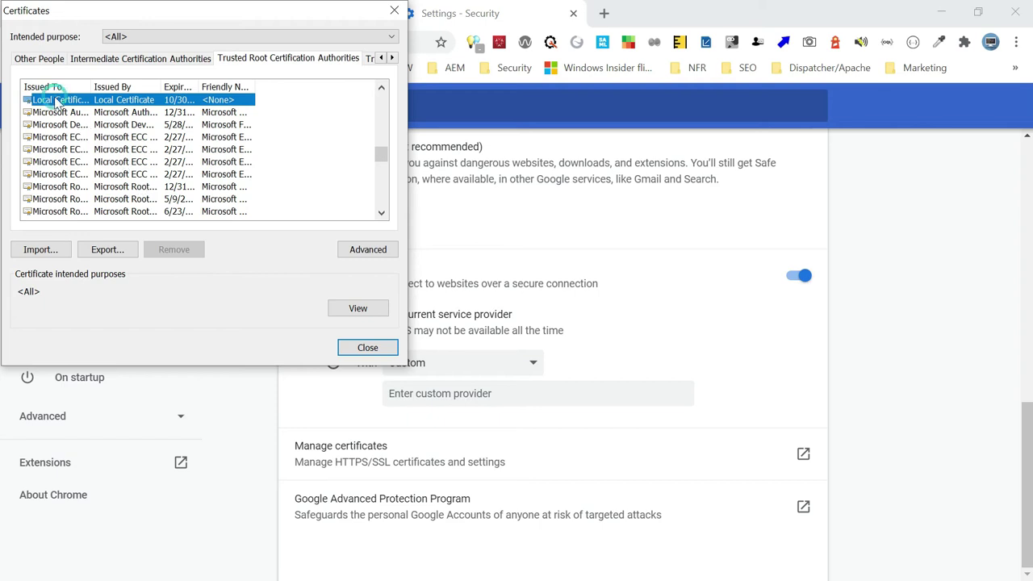
- Open Chrome's Local Certificate details, showing it self-issued and valid 10/31/2020 to 10/30/2024
{"action": "double_click", "coordinate": [54, 100]}
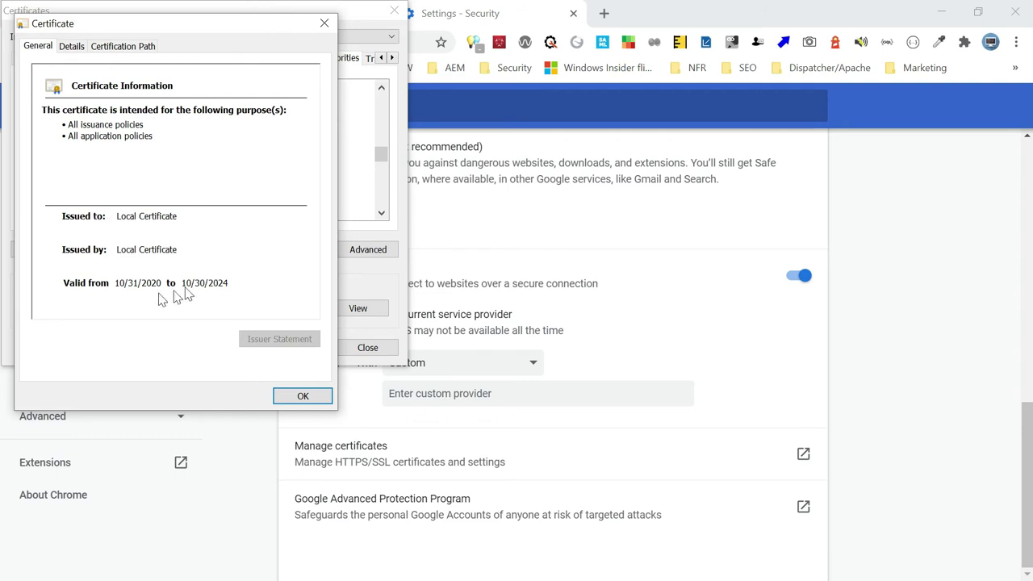
{"action": "key", "text": "alt"}
{"action": "key", "text": "alt+Tab"}
{"action": "key", "text": "alt+Tab"}
{"action": "key", "text": "alt+Tab"}
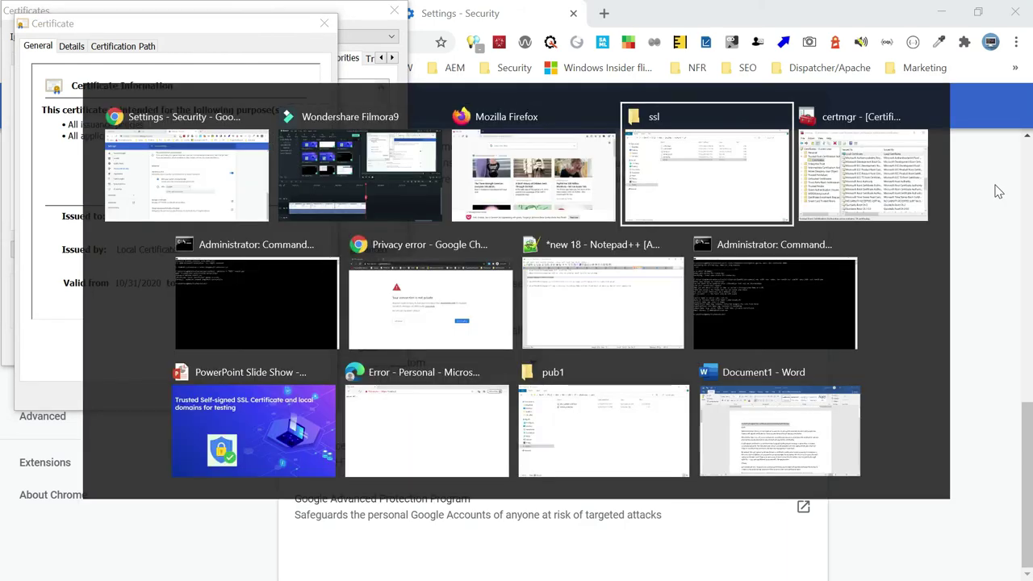
- Dismiss Firefox's default-browser prompt and list the certificate authorities via Privacy & Security settings
{"action": "key", "text": "alt+shift+Tab"}
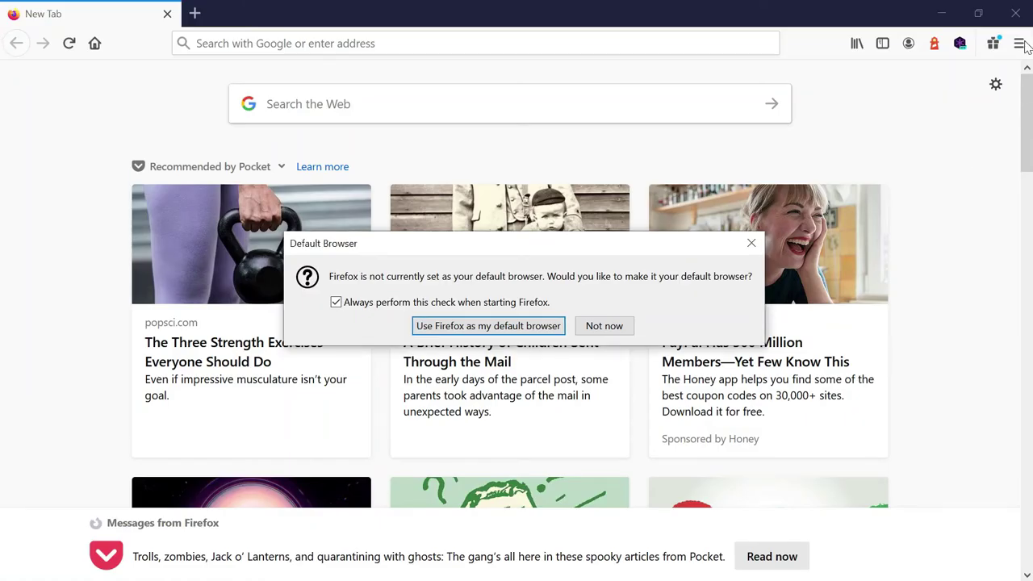
{"action": "left_click", "coordinate": [597, 325]}
{"action": "left_click", "coordinate": [1019, 45]}
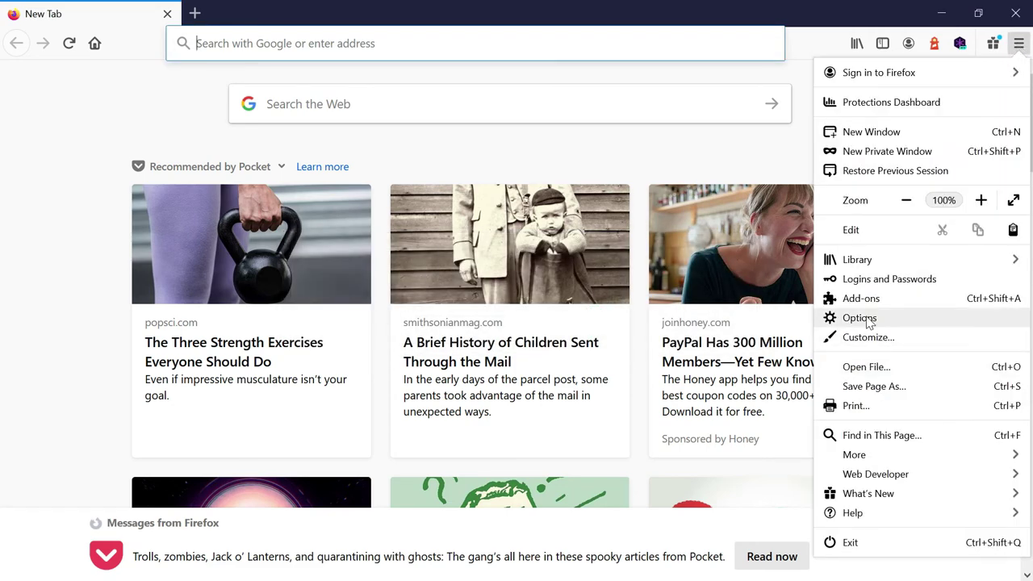
{"action": "left_click", "coordinate": [860, 318]}
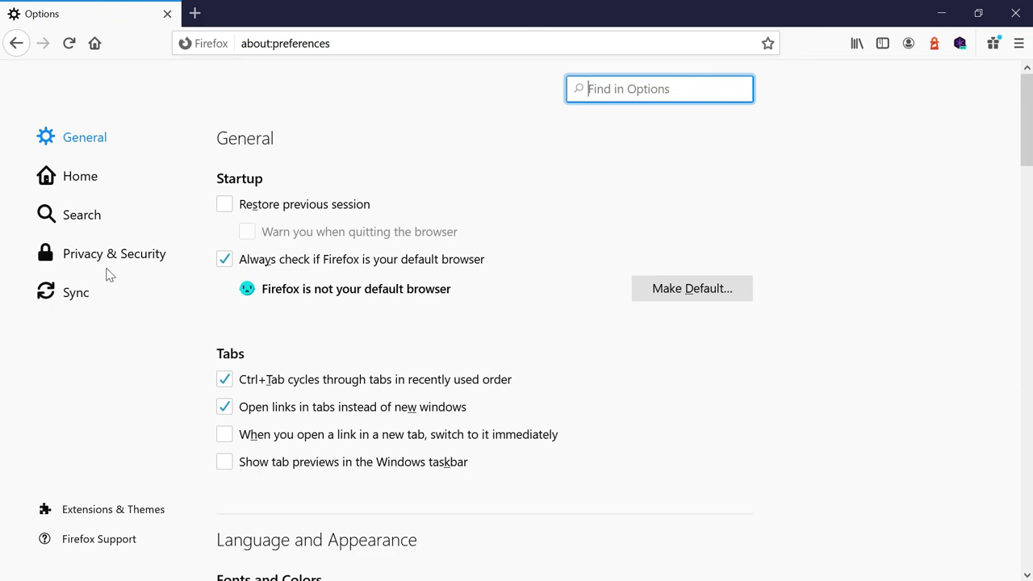
{"action": "left_click", "coordinate": [102, 258]}
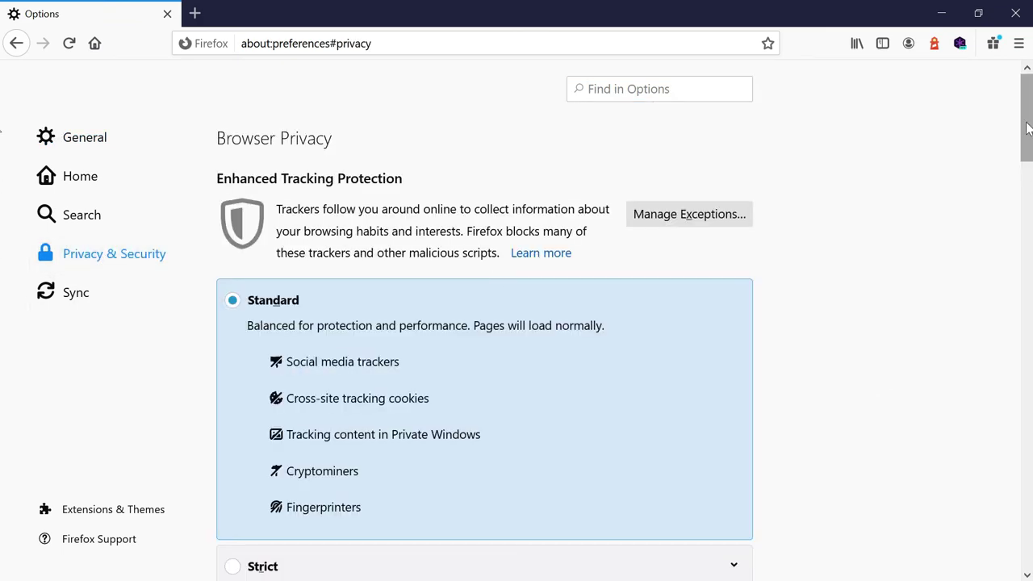
{"action": "left_click_drag", "start_coordinate": [1028, 130], "coordinate": [1028, 537]}
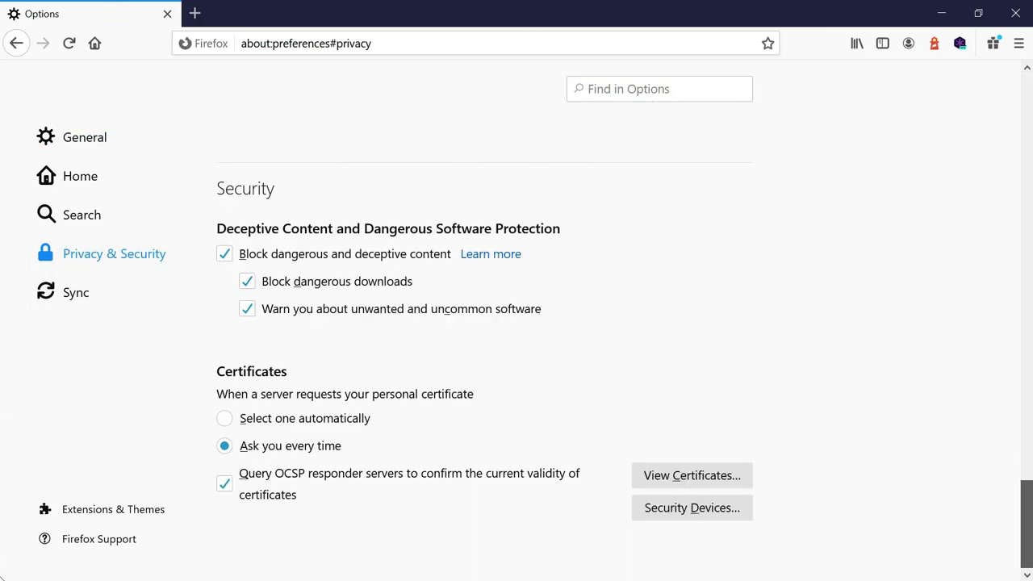
{"action": "left_click", "coordinate": [707, 481]}
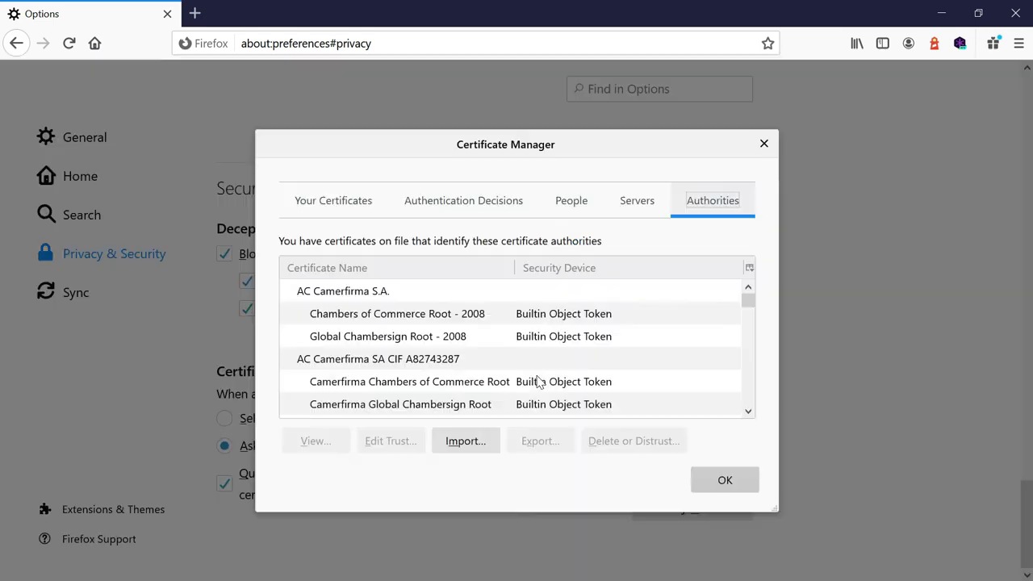
{"action": "left_click", "coordinate": [708, 203]}
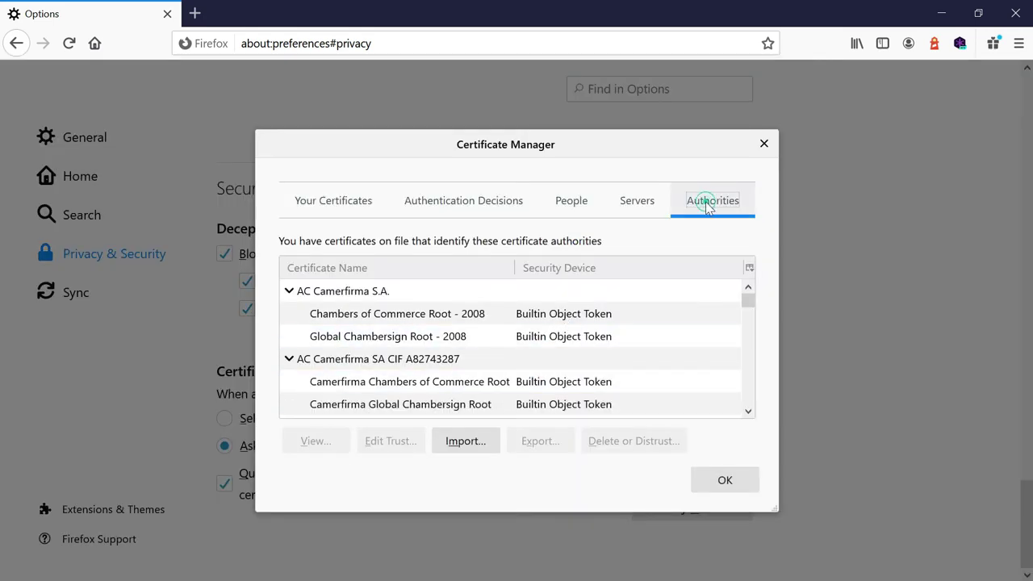
- Import rootCA.pem from trusted-ssl\ssl as a CA trusted to identify websites
{"action": "left_click", "coordinate": [471, 442]}
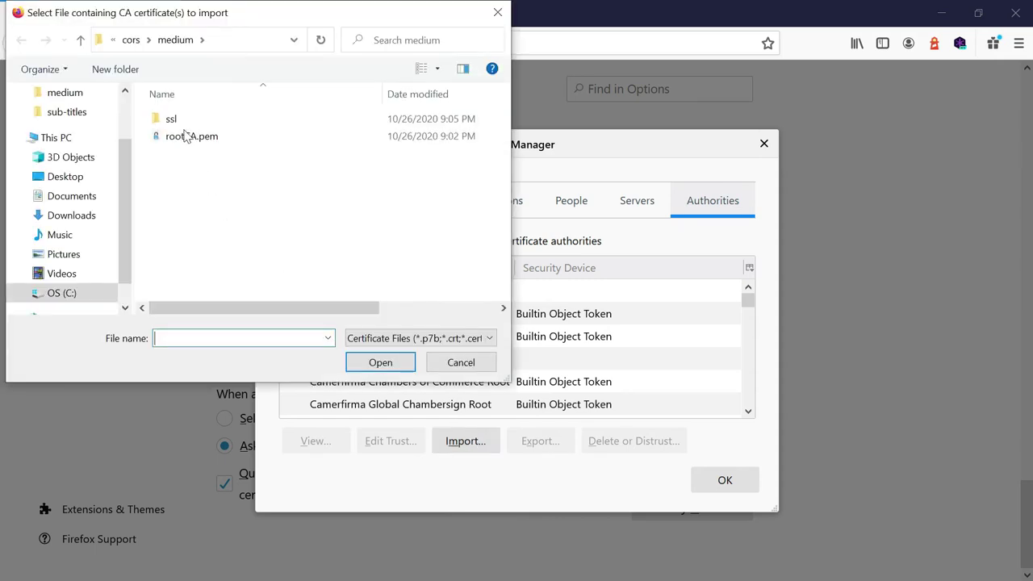
{"action": "key", "text": "alt+d"}
{"action": "type", "text": "C:\\Albin\\blogData\\trusted-ssl\\ssl"}
{"action": "key", "text": "Return"}
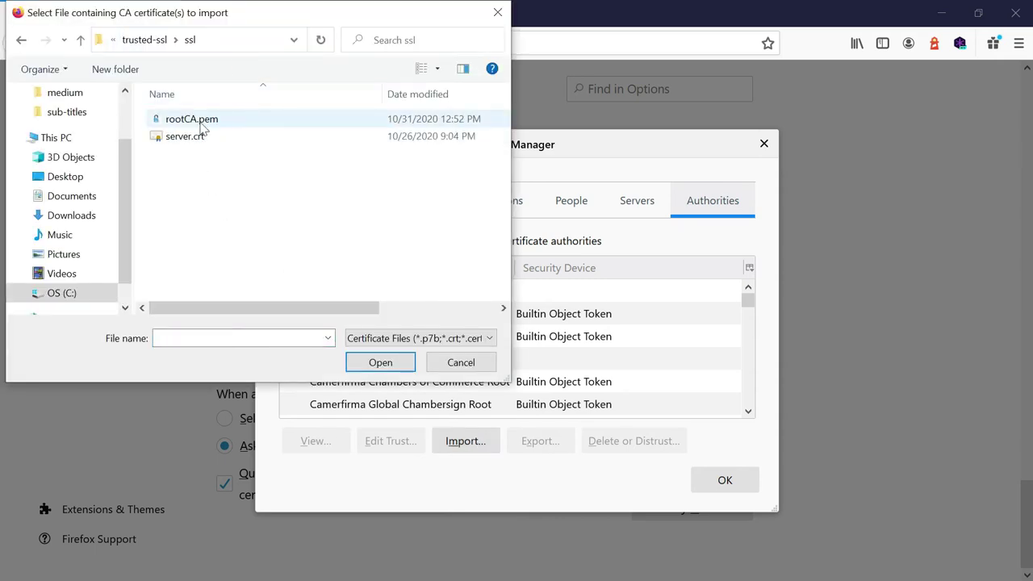
{"action": "left_click", "coordinate": [198, 121]}
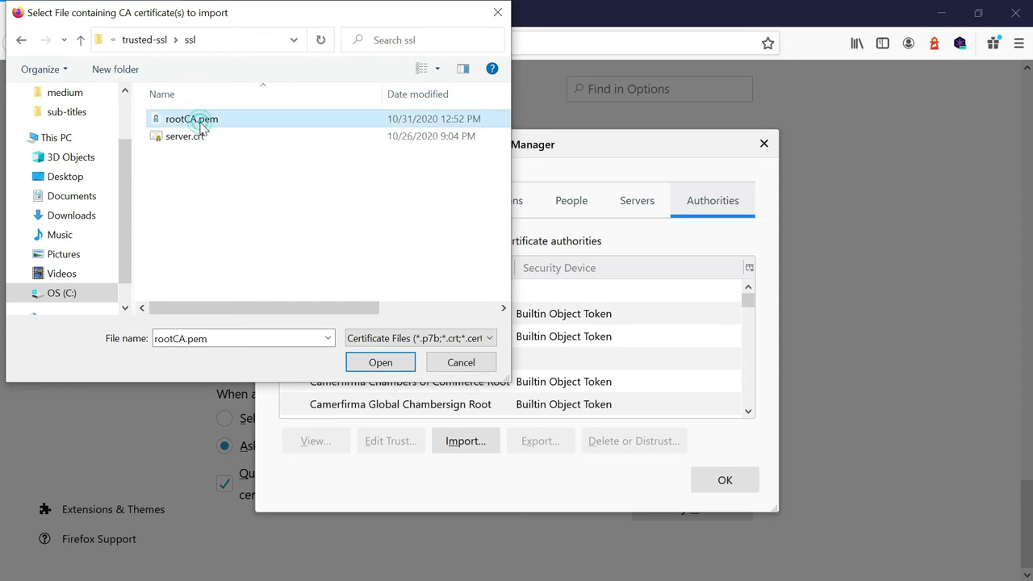
{"action": "left_click", "coordinate": [391, 365]}
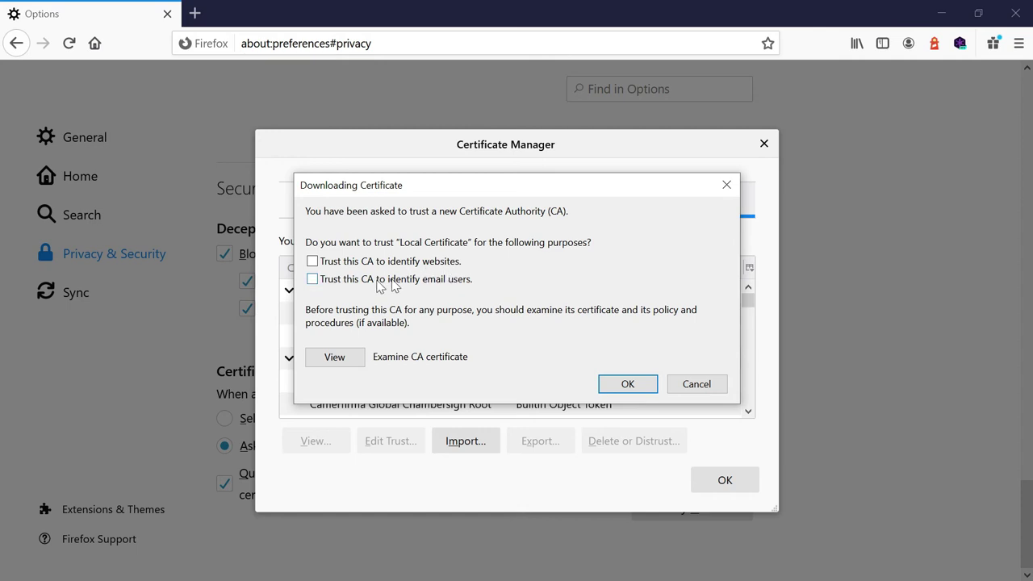
{"action": "left_click", "coordinate": [312, 260]}
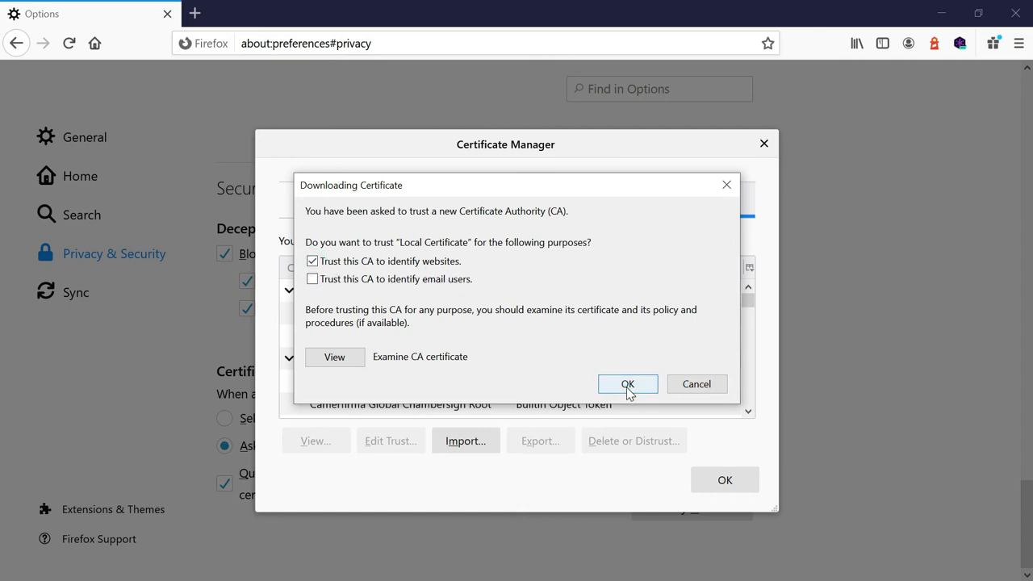
{"action": "left_click", "coordinate": [628, 388]}
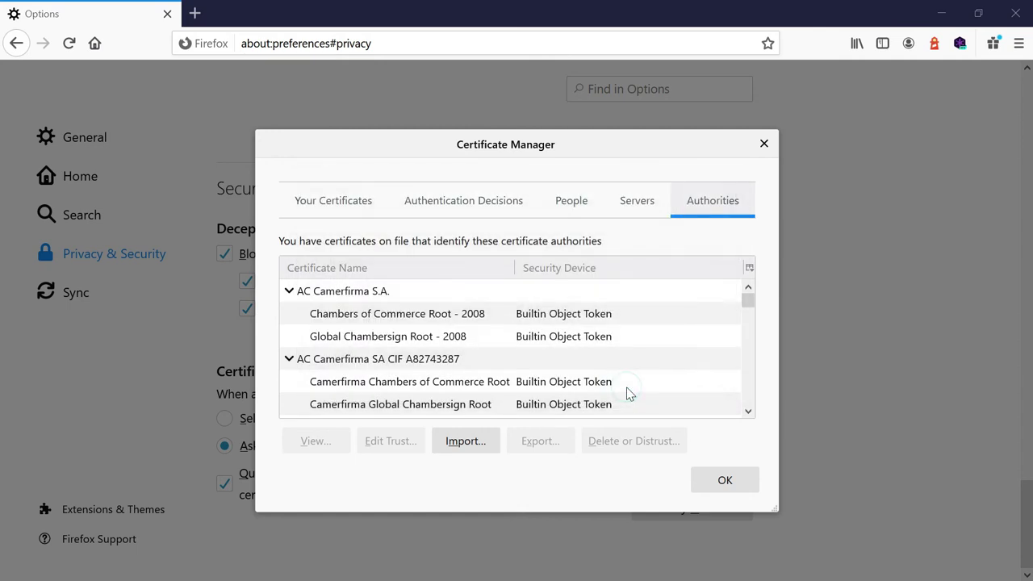
- Confirm Local Certificate is listed among the authorities, then close the Certificate Manager
{"action": "left_click", "coordinate": [376, 317]}
{"action": "type", "text": "local"}
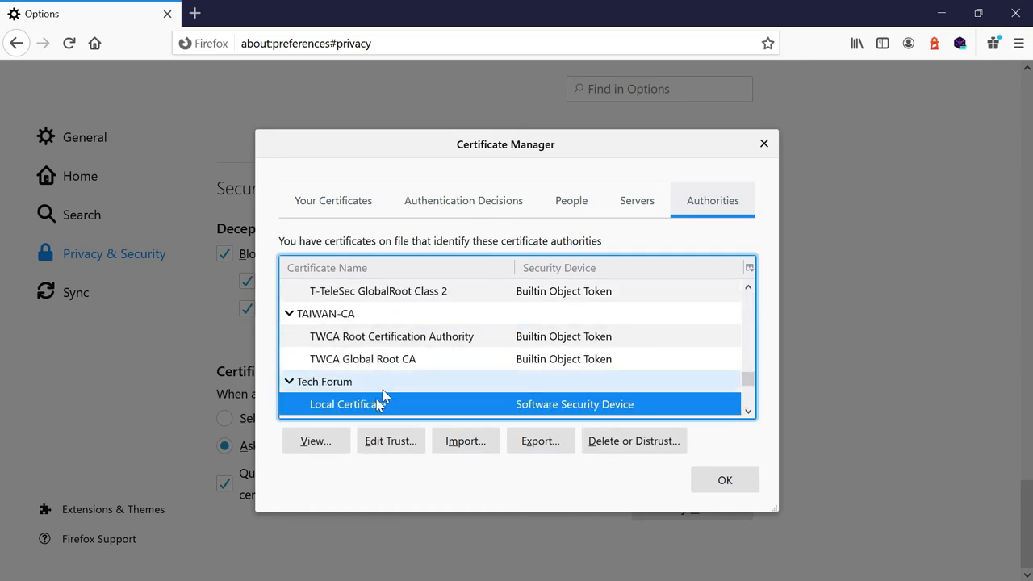
{"action": "double_click", "coordinate": [377, 404]}
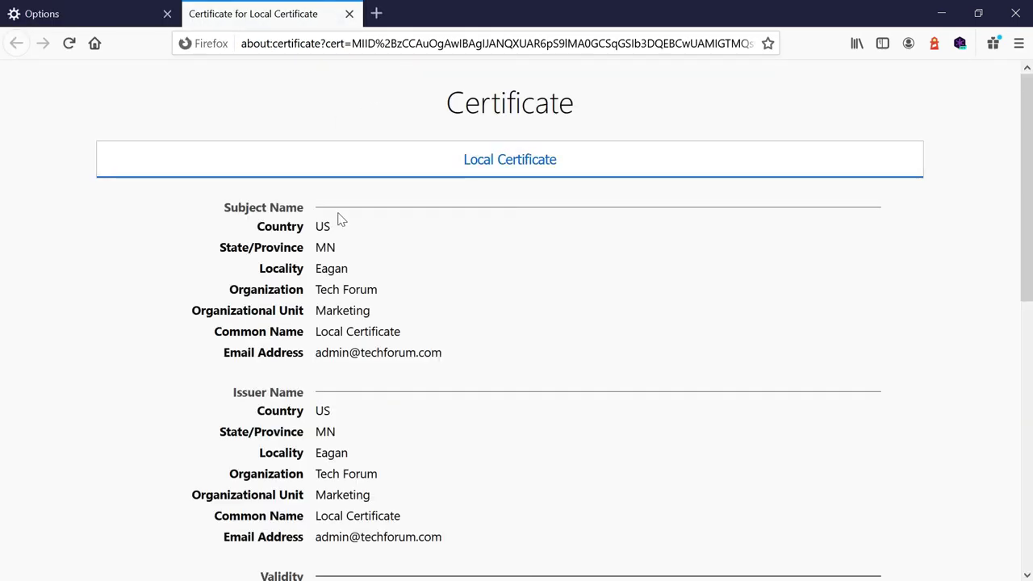
{"action": "left_click", "coordinate": [349, 13]}
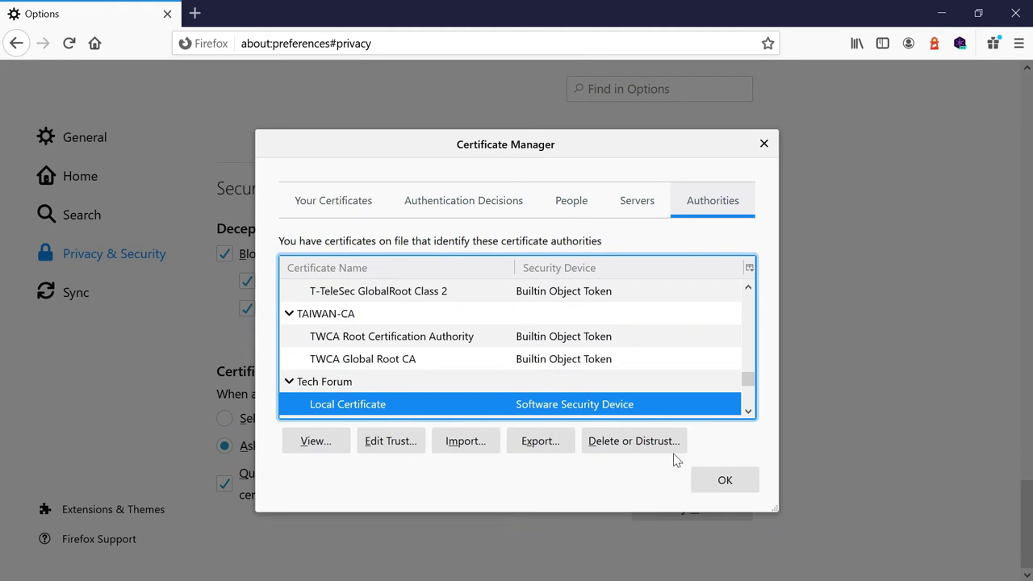
{"action": "left_click", "coordinate": [725, 479]}
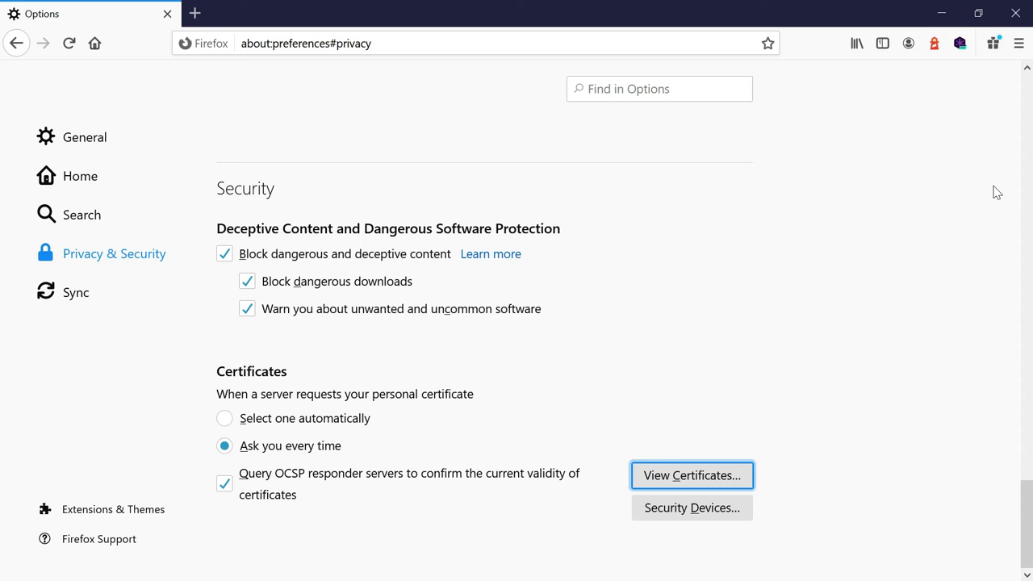
- View server.csr.cnf in Notepad++: 2048-bit, sha256 request with CN = localhost
{"action": "key", "text": "alt+Tab"}
{"action": "key", "text": "alt+Tab"}
{"action": "key", "text": "alt+Tab"}
{"action": "key", "text": "alt+Tab"}
{"action": "key", "text": "alt+Tab"}
{"action": "key", "text": "alt+Tab"}
{"action": "key", "text": "alt+Tab"}
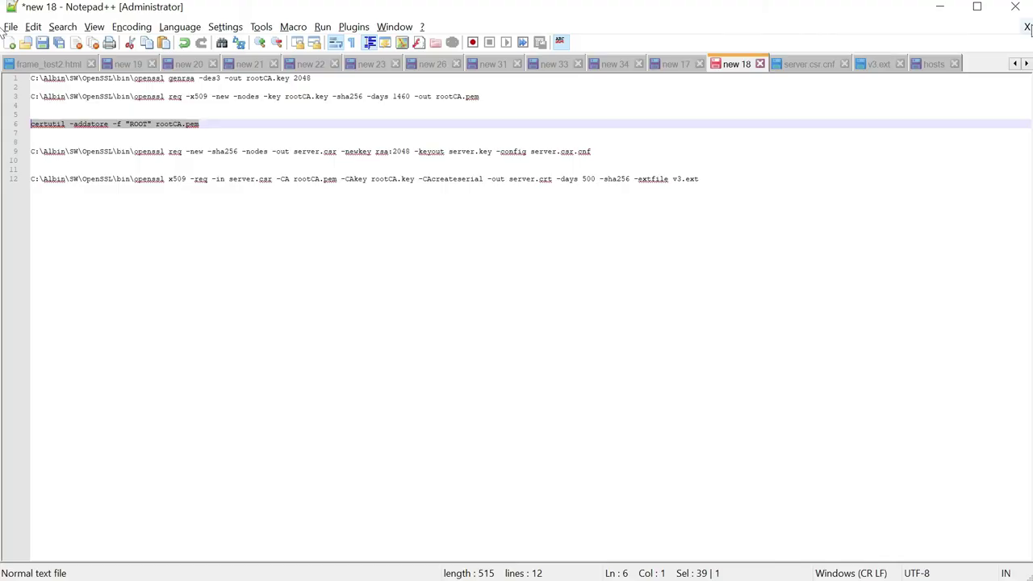
{"action": "left_click", "coordinate": [808, 64]}
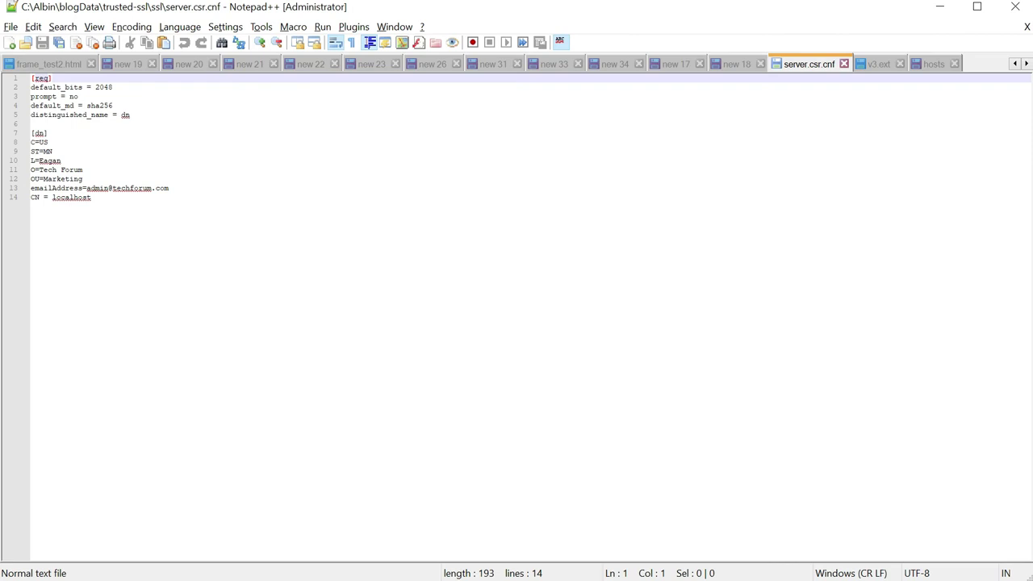
- Review v3.ext's keyUsage and localhost subjectAltName entries, then return to new 18's line 9 command
{"action": "left_click", "coordinate": [878, 65]}
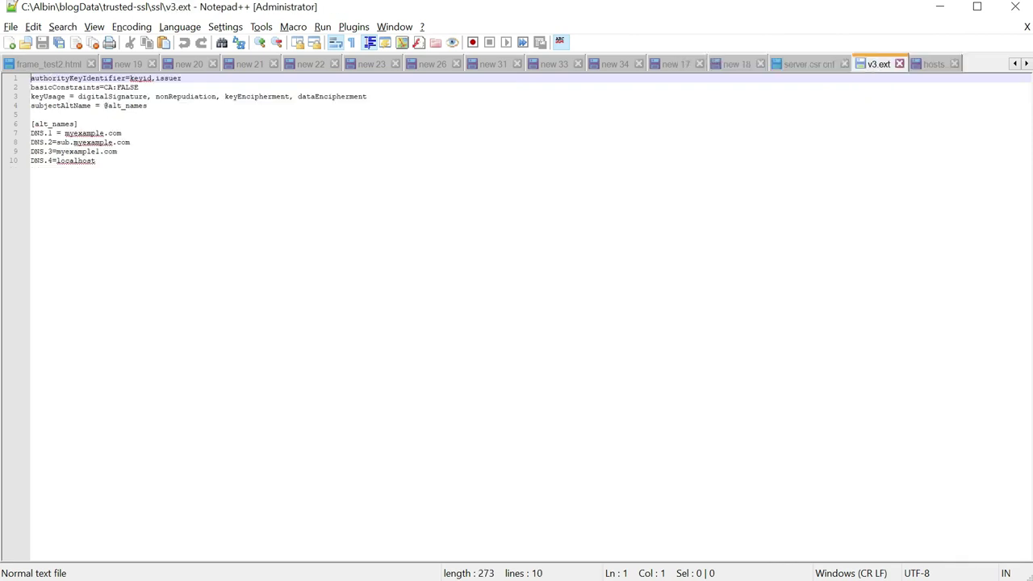
{"action": "left_click", "coordinate": [367, 96]}
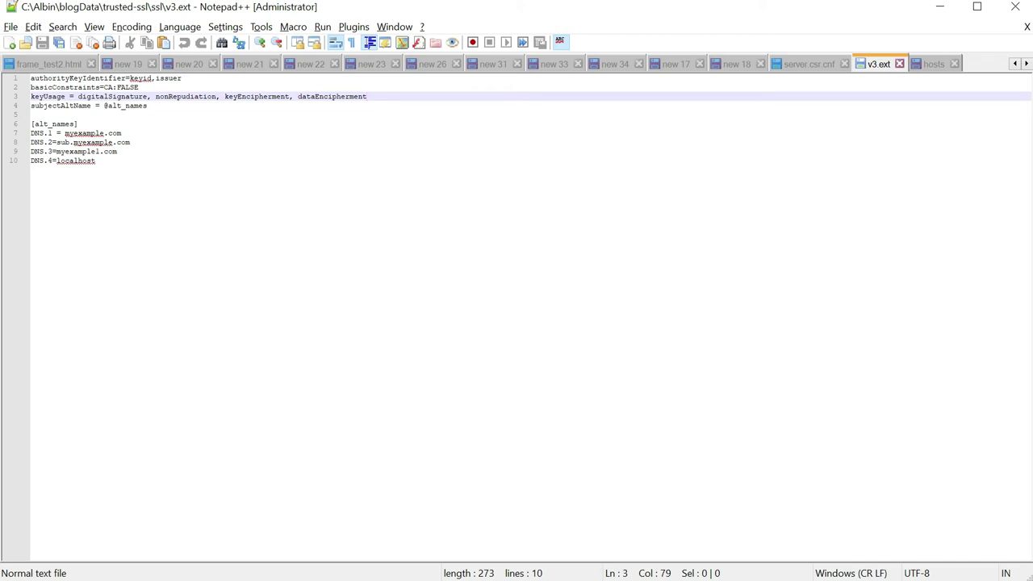
{"action": "left_click_drag", "start_coordinate": [113, 160], "coordinate": [4, 135]}
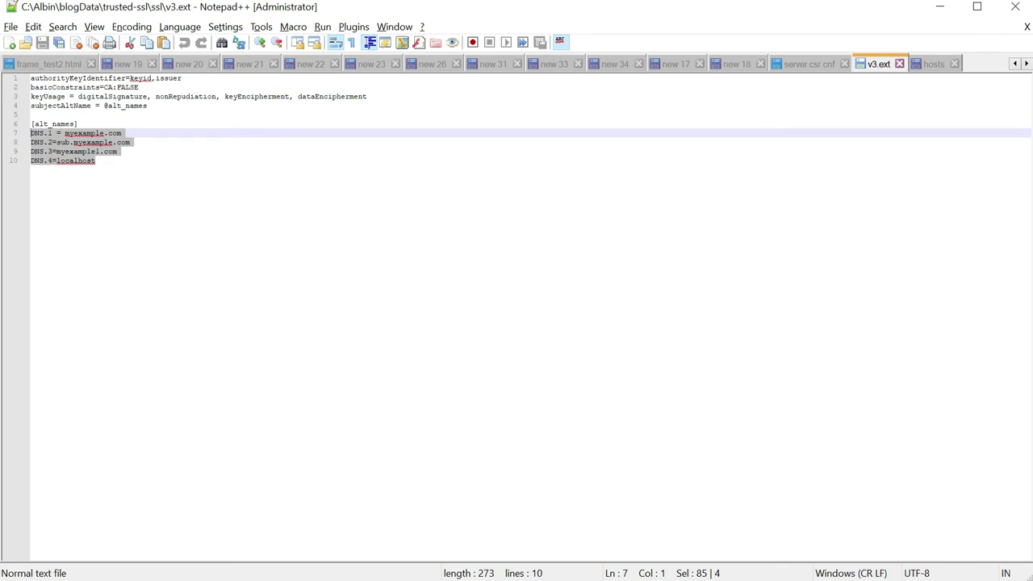
{"action": "left_click", "coordinate": [96, 161]}
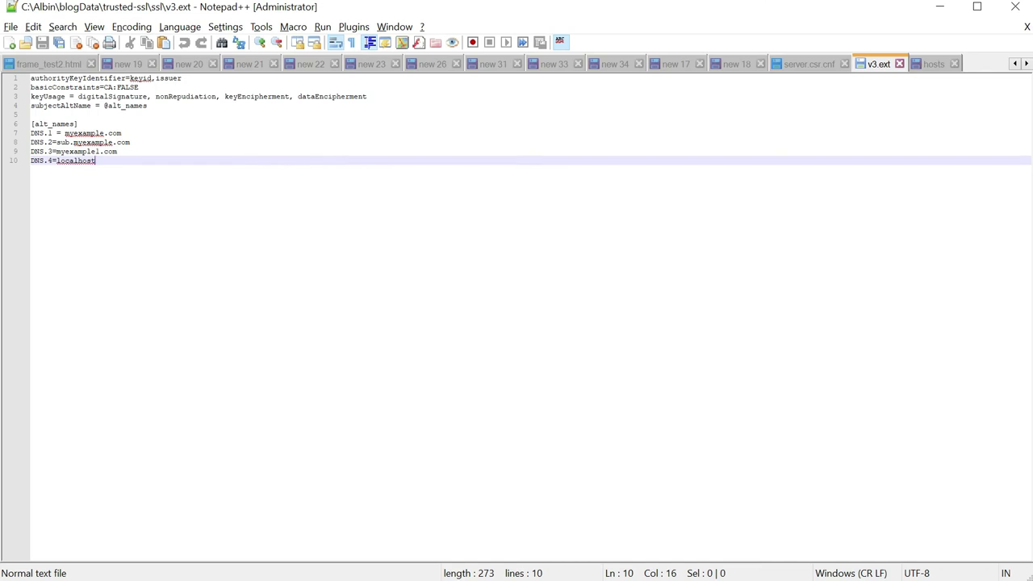
{"action": "key", "text": "shift+Up"}
{"action": "key", "text": "shift+Up"}
{"action": "key", "text": "shift+Up"}
{"action": "key", "text": "shift+Up"}
{"action": "key", "text": "shift+Up"}
{"action": "key", "text": "shift+Up"}
{"action": "key", "text": "shift+Home"}
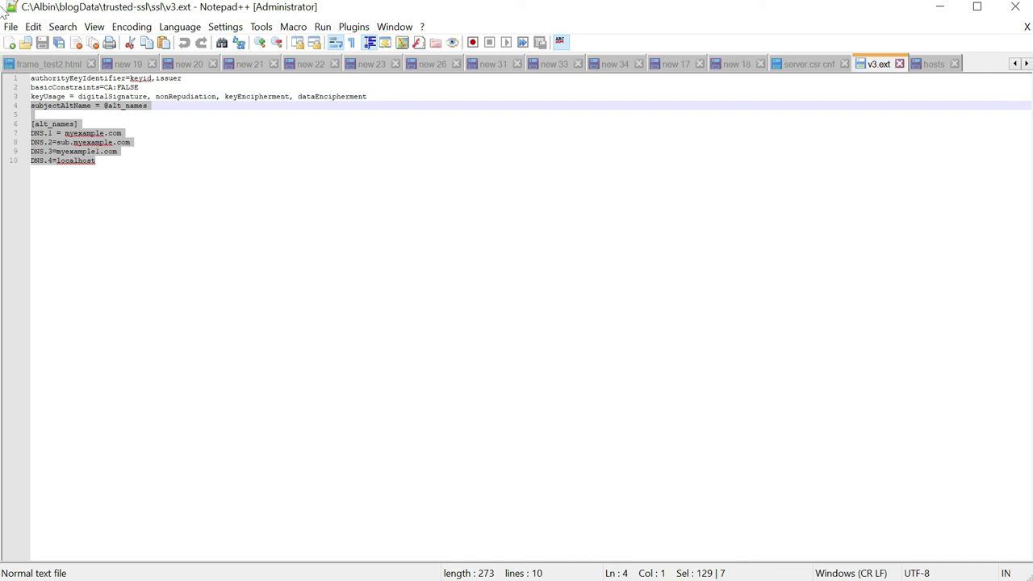
{"action": "left_click", "coordinate": [730, 64]}
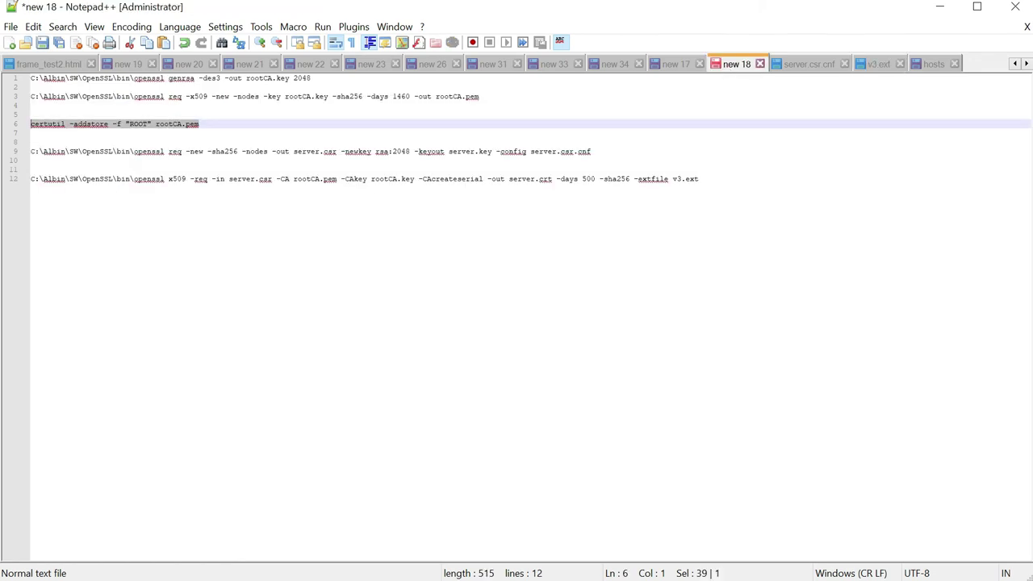
{"action": "left_click_drag", "start_coordinate": [293, 152], "coordinate": [340, 153]}
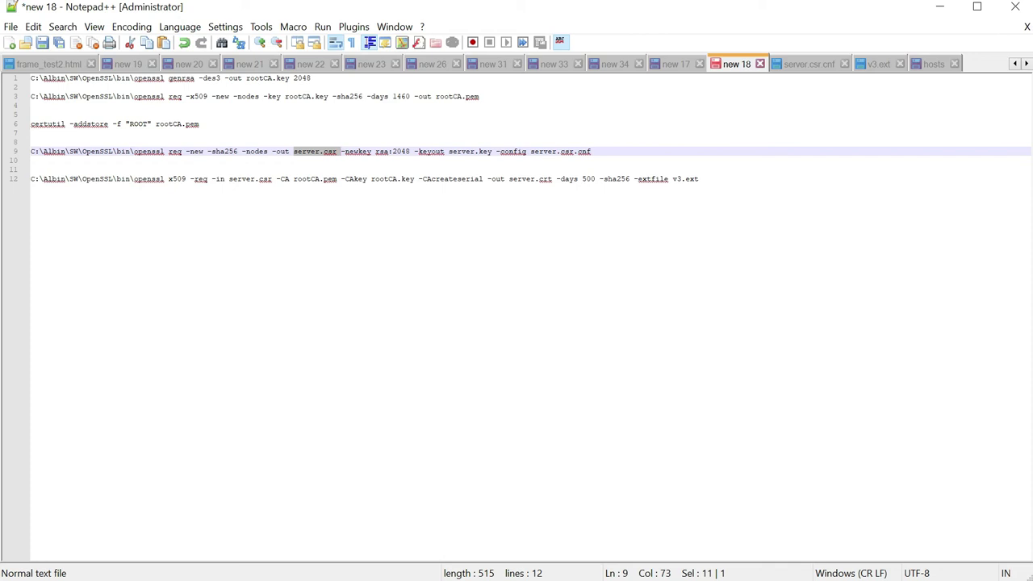
- Select and copy the line 9 openssl req command producing server.key and server.csr
{"action": "left_click_drag", "start_coordinate": [449, 152], "coordinate": [31, 161]}
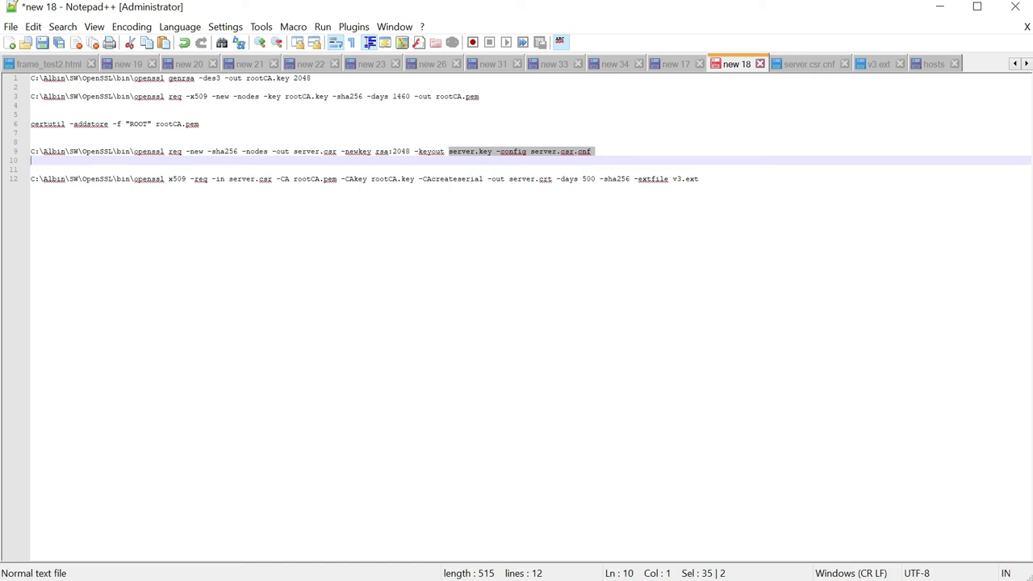
{"action": "left_click", "coordinate": [596, 153]}
{"action": "key", "text": "shift+Right"}
{"action": "key", "text": "shift+Up"}
{"action": "key", "text": "ctrl+c"}
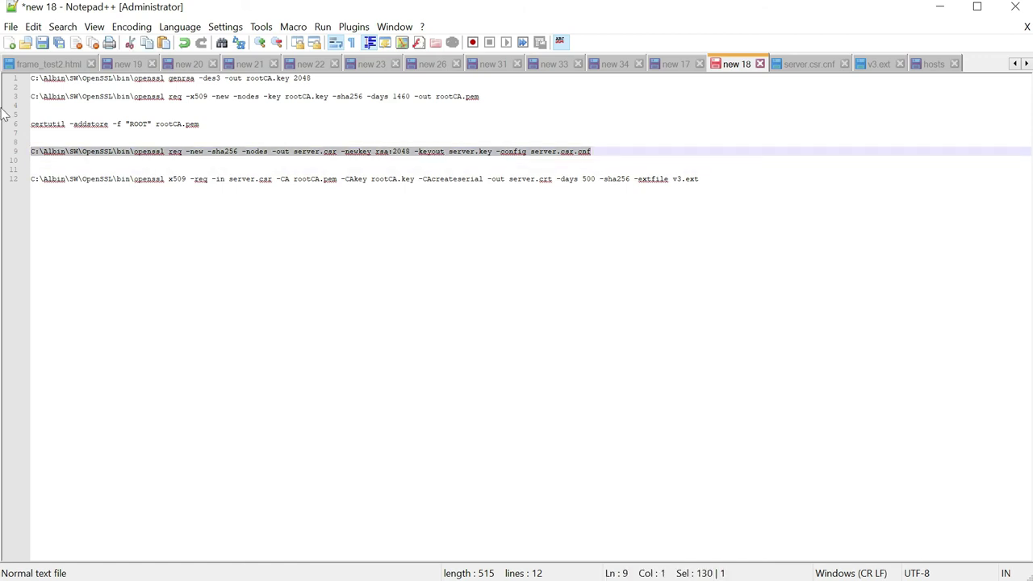
{"action": "key", "text": "alt+Tab"}
{"action": "key", "text": "alt+Tab"}
{"action": "key", "text": "alt+Tab"}
{"action": "key", "text": "alt+Tab"}
{"action": "key", "text": "alt+Tab"}
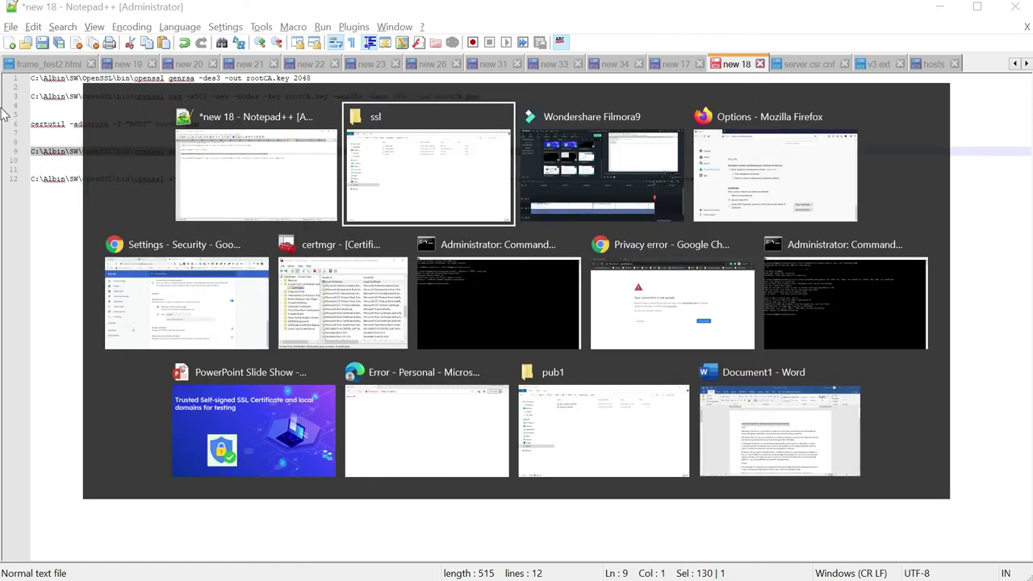
- Run the openssl req command in Command Prompt to generate server.key and server.csr
{"action": "key", "text": "alt+Tab"}
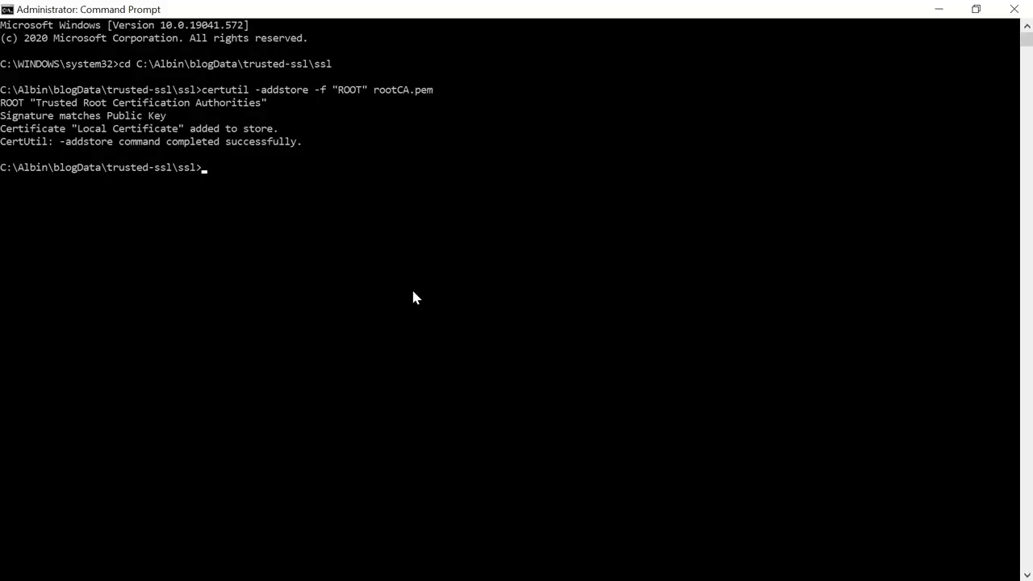
{"action": "key", "text": "ctrl+v"}
{"action": "key", "text": "Return"}
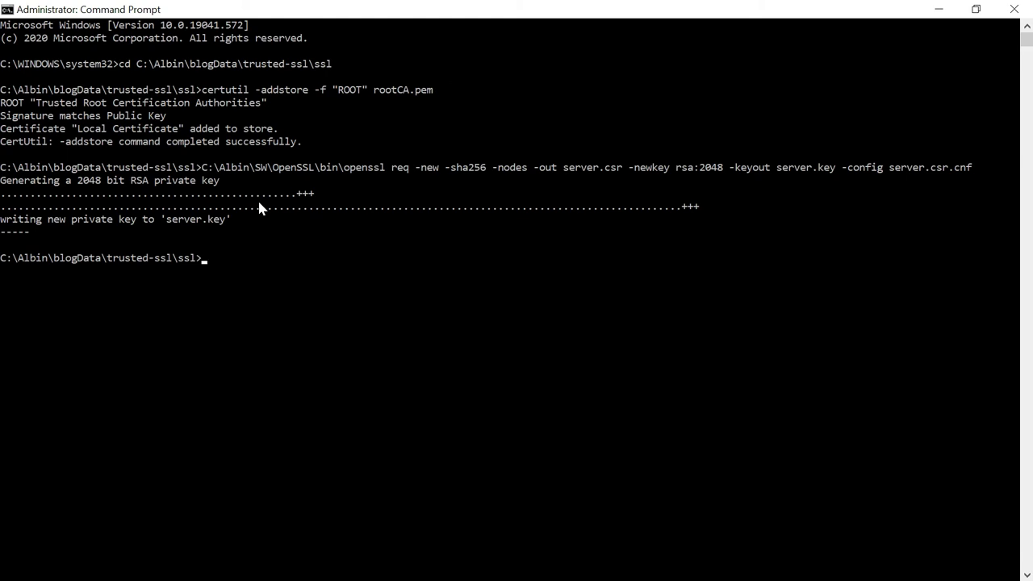
{"action": "key", "text": "alt+Tab"}
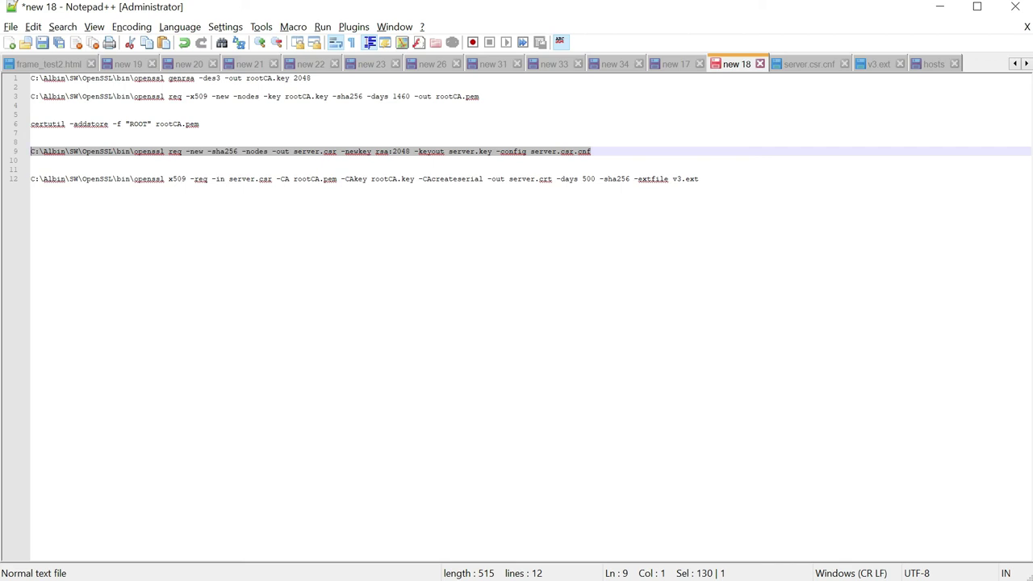
{"action": "left_click_drag", "start_coordinate": [419, 178], "coordinate": [372, 178]}
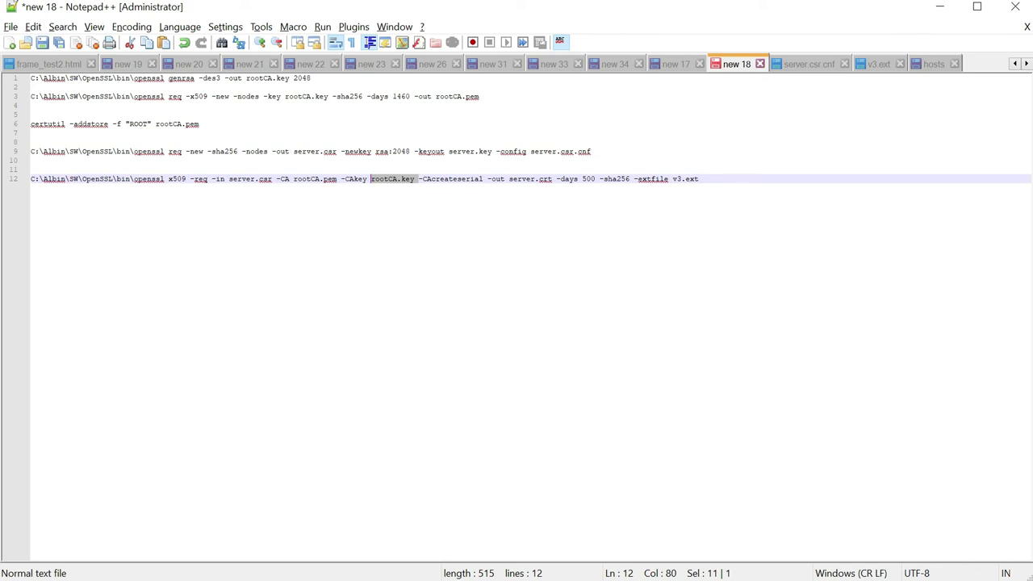
- Copy the line 12 openssl x509 command that signs server.csr with rootCA.pem and rootCA.key
{"action": "key", "text": "End"}
{"action": "key", "text": "ctrl+shift+Left"}
{"action": "key", "text": "ctrl+shift+Left"}
{"action": "key", "text": "ctrl+shift+Left"}
{"action": "key", "text": "ctrl+shift+Left"}
{"action": "key", "text": "ctrl+shift+Left"}
{"action": "key", "text": "ctrl+shift+Left"}
{"action": "key", "text": "ctrl+shift+Left"}
{"action": "key", "text": "ctrl+shift+Left"}
{"action": "key", "text": "ctrl+shift+Left"}
{"action": "key", "text": "ctrl+shift+Left"}
{"action": "key", "text": "ctrl+shift+Left"}
{"action": "key", "text": "ctrl+shift+Left"}
{"action": "key", "text": "ctrl+shift+Left"}
{"action": "key", "text": "ctrl+shift+Left"}
{"action": "key", "text": "ctrl+shift+Left"}
{"action": "key", "text": "ctrl+shift+Left"}
{"action": "key", "text": "ctrl+shift+Left"}
{"action": "key", "text": "ctrl+shift+Left"}
{"action": "key", "text": "ctrl+shift+Left"}
{"action": "key", "text": "ctrl+shift+Left"}
{"action": "key", "text": "End"}
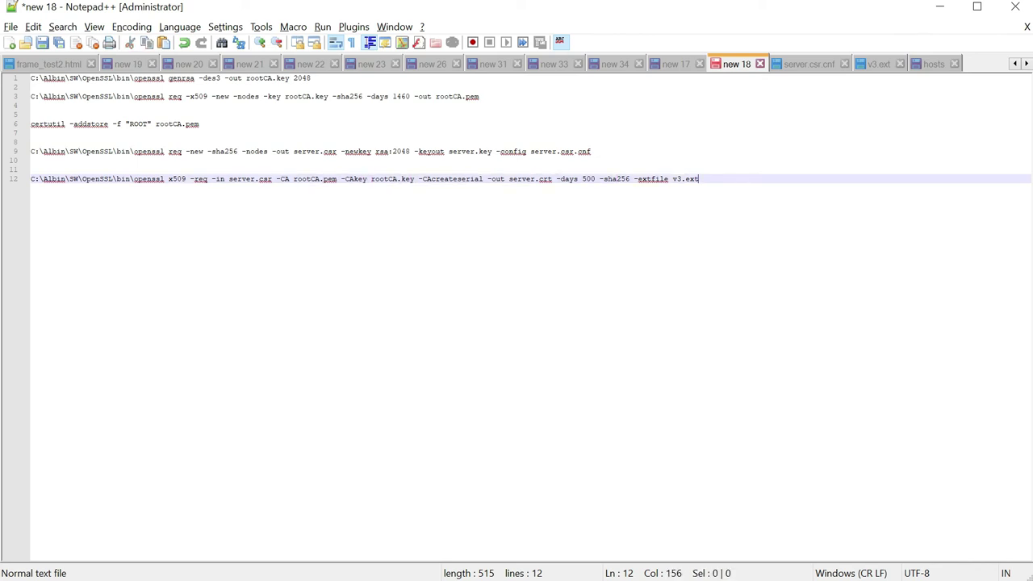
{"action": "key", "text": "shift+Home"}
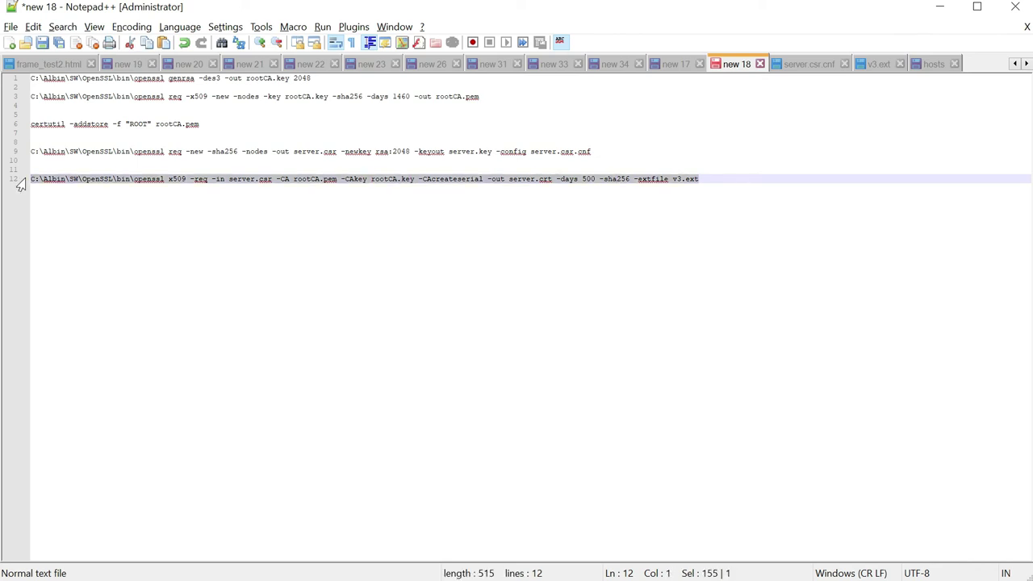
{"action": "key", "text": "ctrl+c"}
- Run the x509 signing command in Command Prompt
{"action": "key", "text": "alt+Tab"}
{"action": "key", "text": "ctrl+v"}
{"action": "key", "text": "Return"}
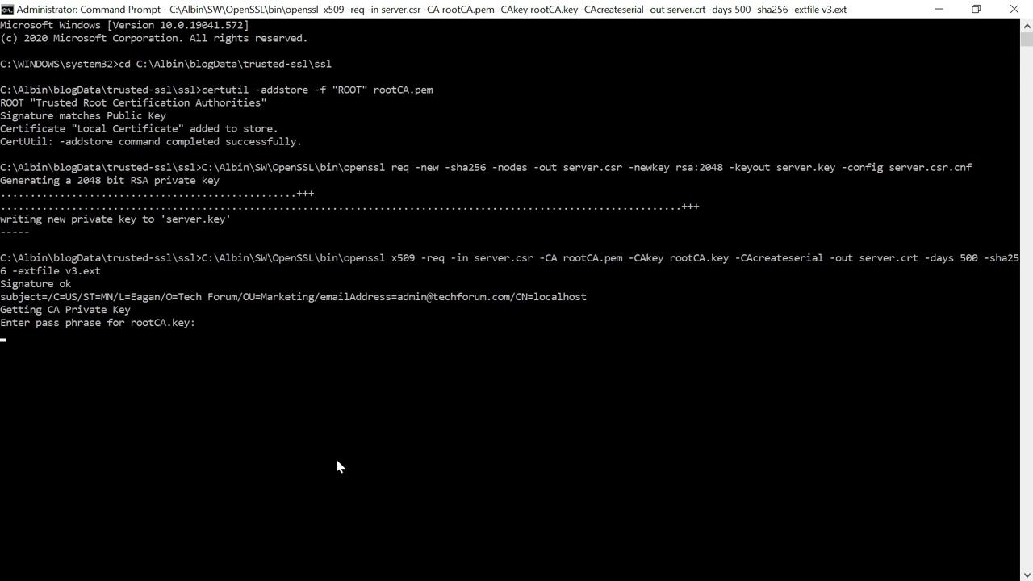
- Submit the rootCA.key pass phrase so server.crt and rootCA.srl are created
{"action": "key", "text": "Return"}
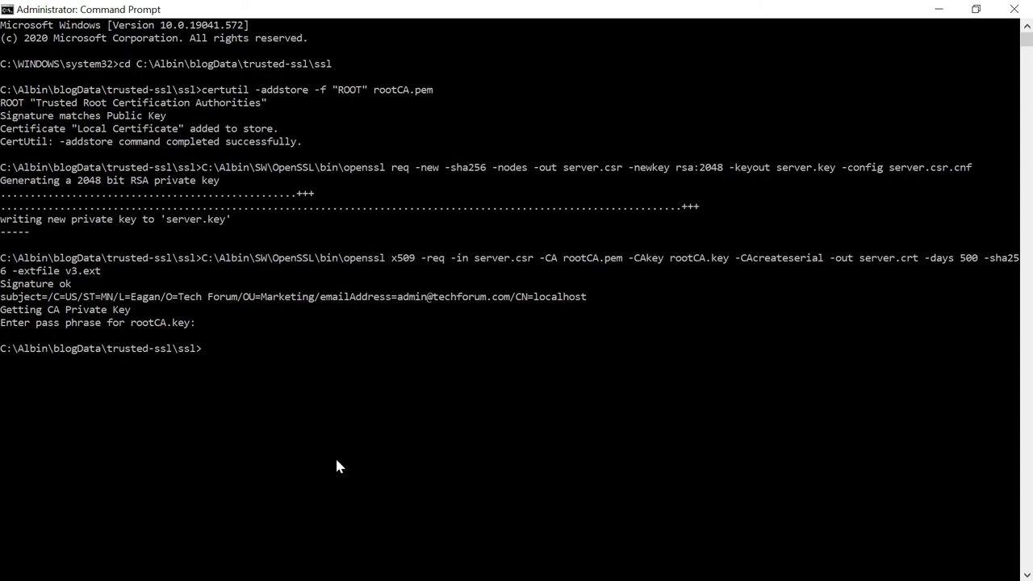
{"action": "key", "text": "alt+Tab"}
{"action": "key", "text": "alt+Tab"}
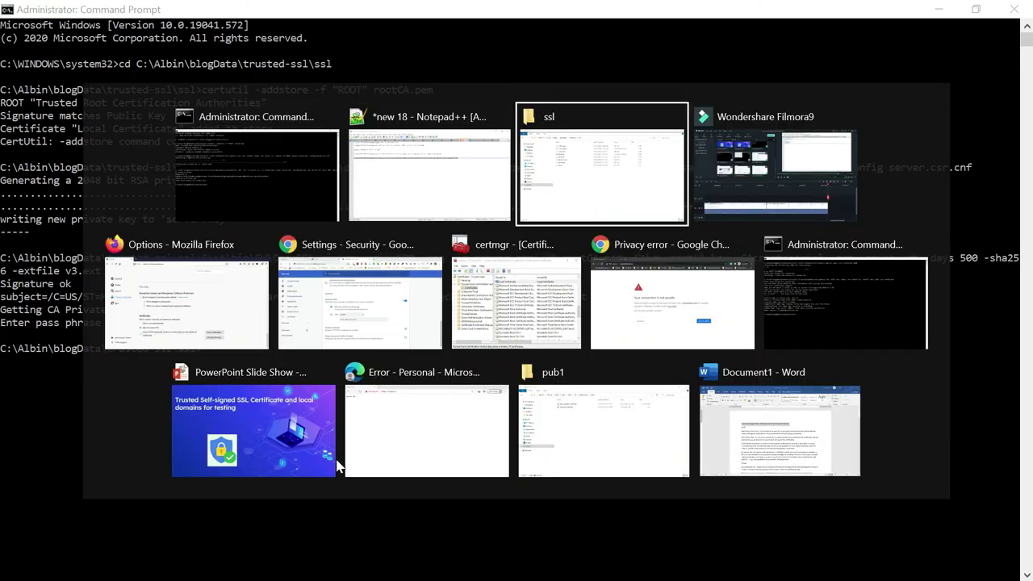
- Check the new server.key and server.crt in the ssl folder, then bring up app.js
{"action": "key", "text": "s"}
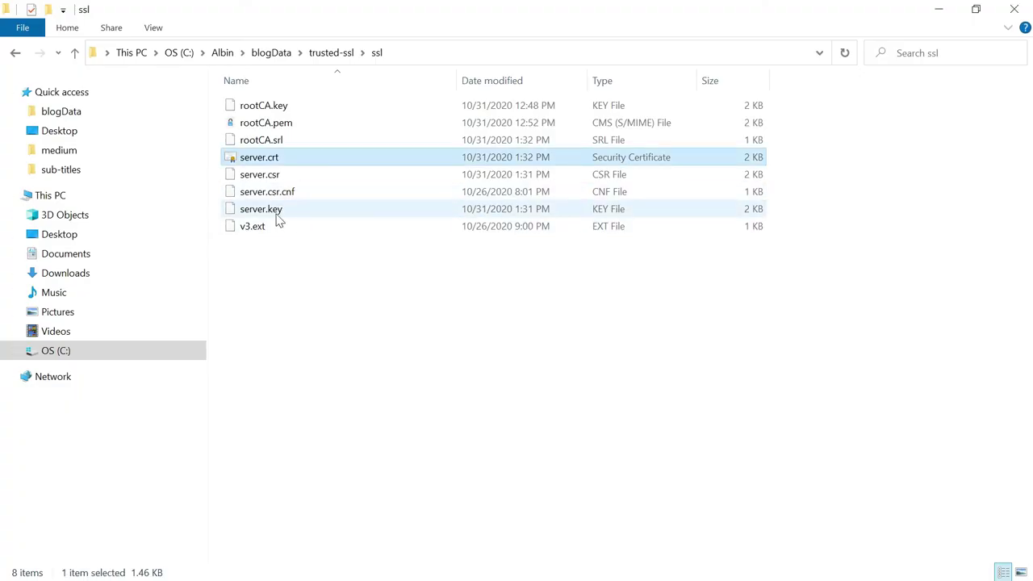
{"action": "left_click", "coordinate": [272, 212]}
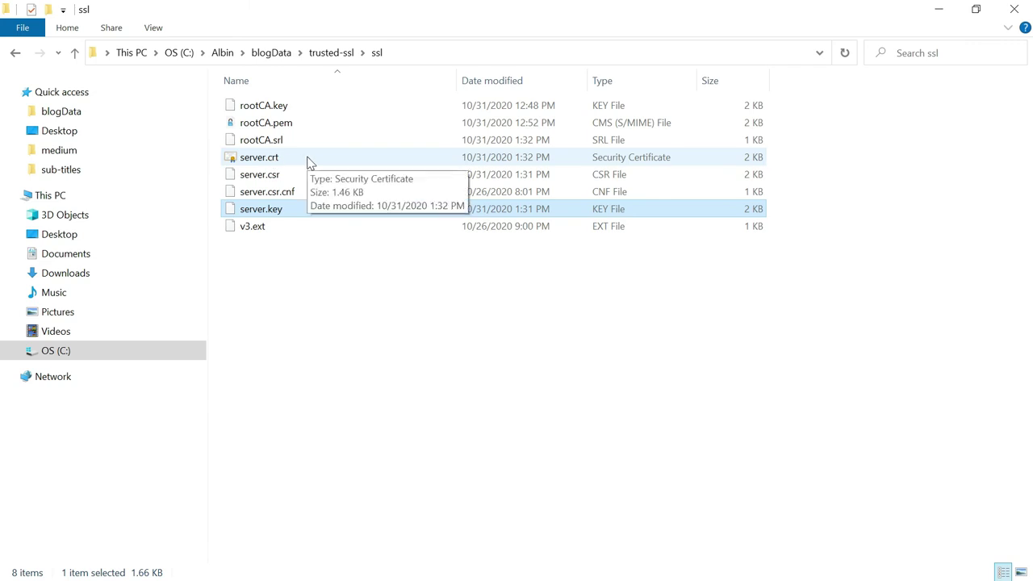
{"action": "left_click", "coordinate": [996, 203]}
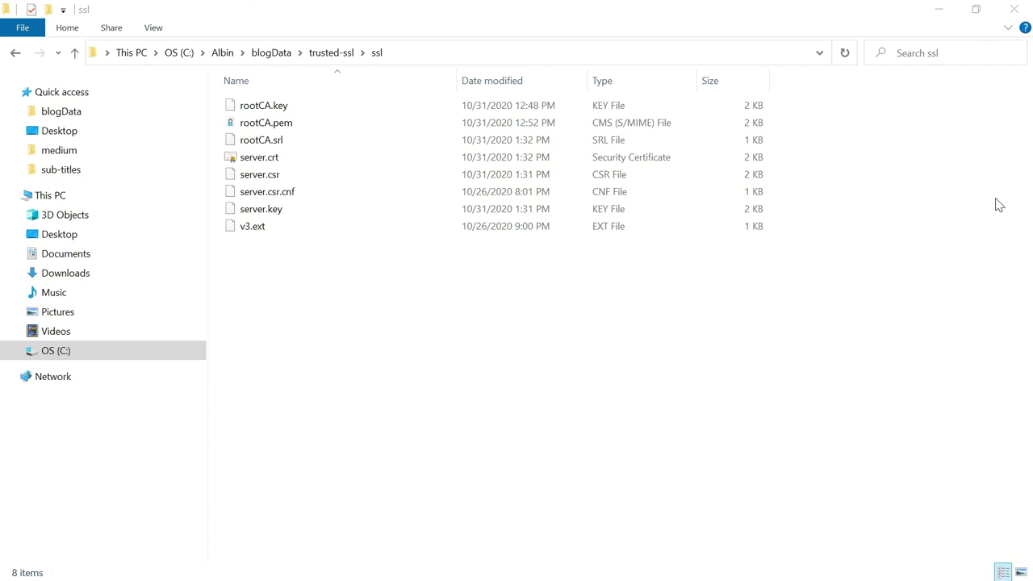
{"action": "key", "text": "alt+Tab"}
{"action": "key", "text": "Tab"}
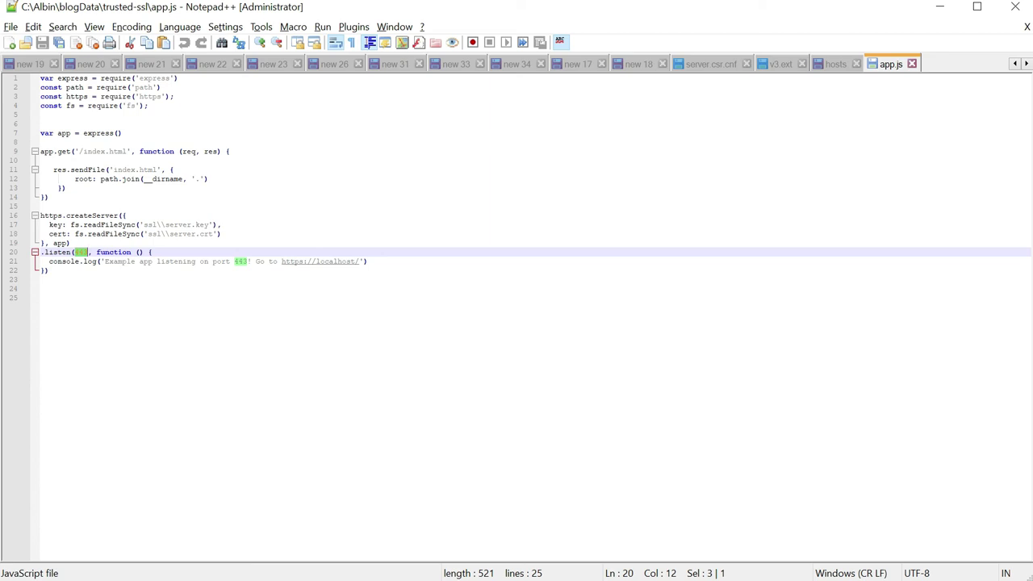
- Review app.js's https import, key and cert file options and port 443 listener, then return to the server console
{"action": "double_click", "coordinate": [77, 97]}
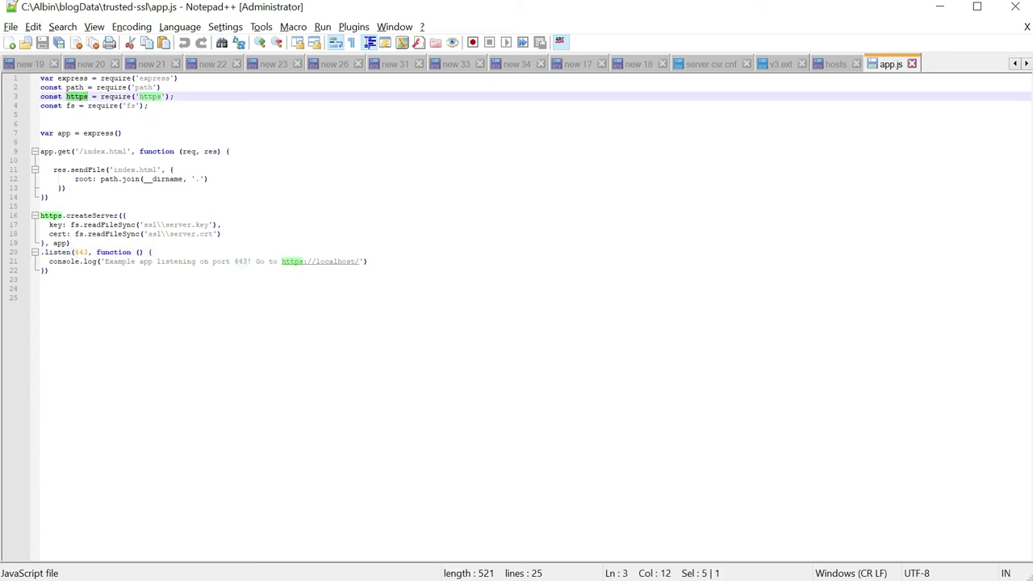
{"action": "double_click", "coordinate": [56, 224]}
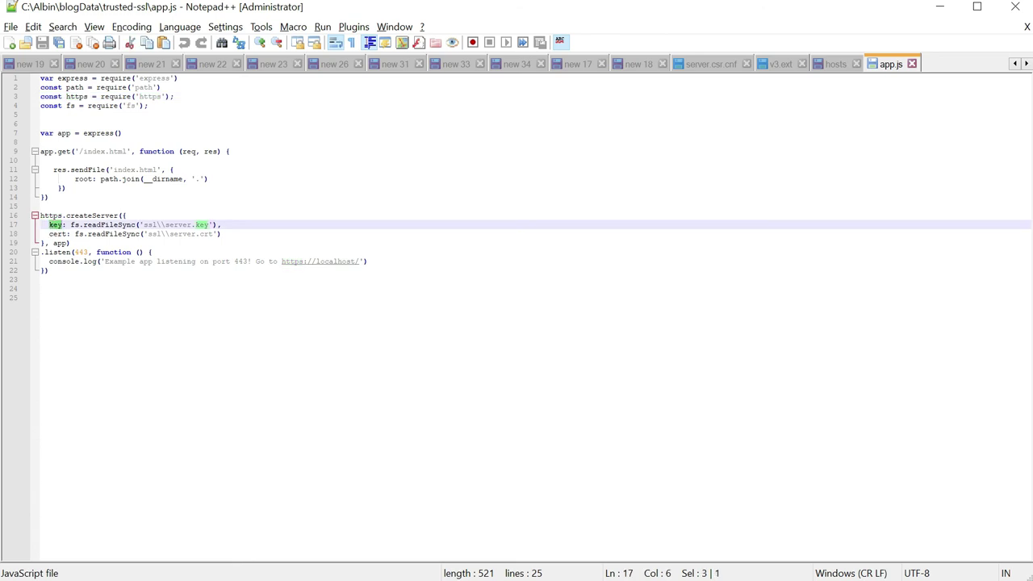
{"action": "double_click", "coordinate": [62, 234]}
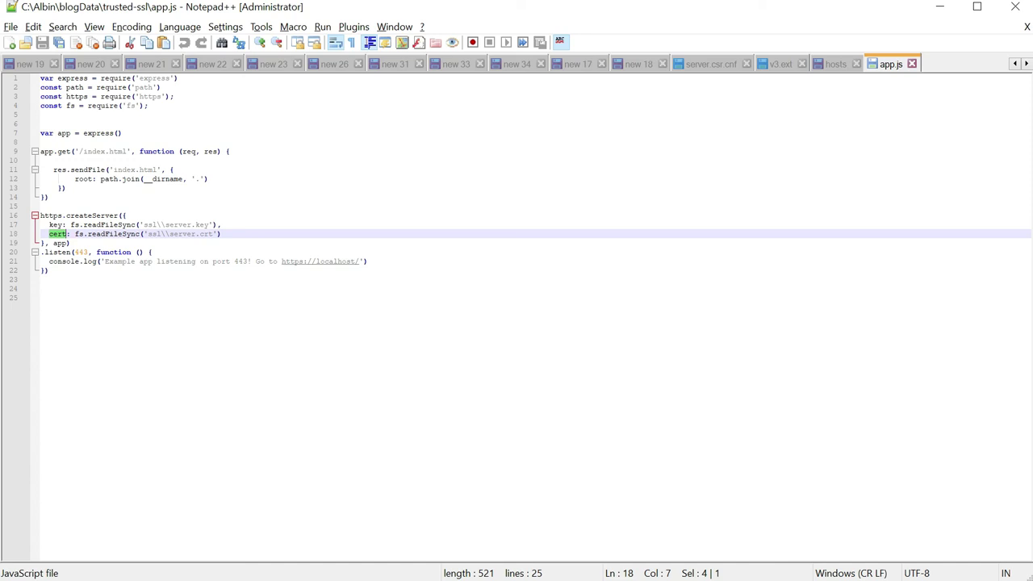
{"action": "double_click", "coordinate": [81, 251]}
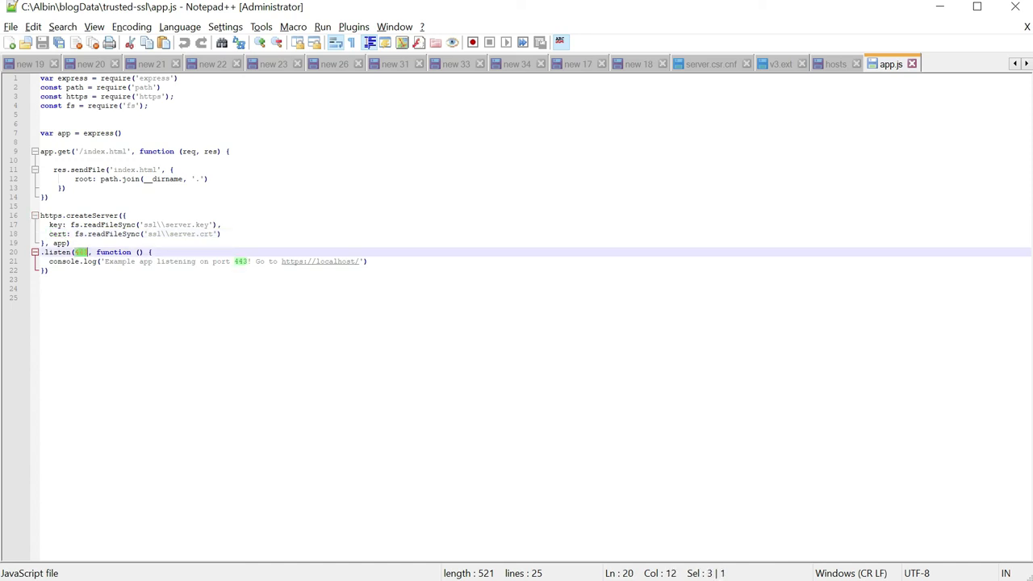
{"action": "key", "text": "alt+Tab"}
{"action": "key", "text": "Tab"}
{"action": "key", "text": "Tab"}
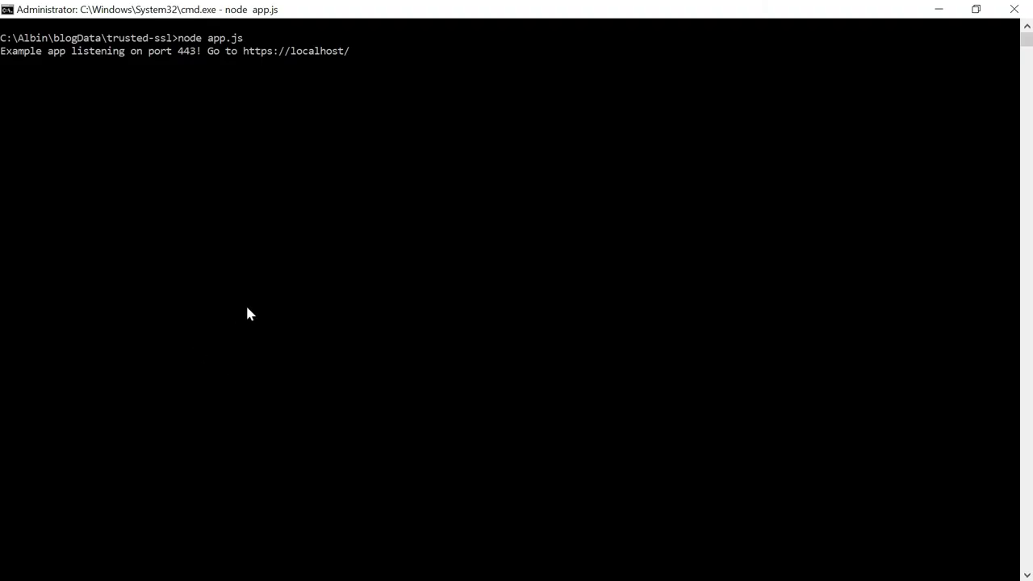
- Stop and rerun node app.js so the server listens on port 443
{"action": "key", "text": "ctrl+c"}
{"action": "key", "text": "Up"}
{"action": "key", "text": "Return"}
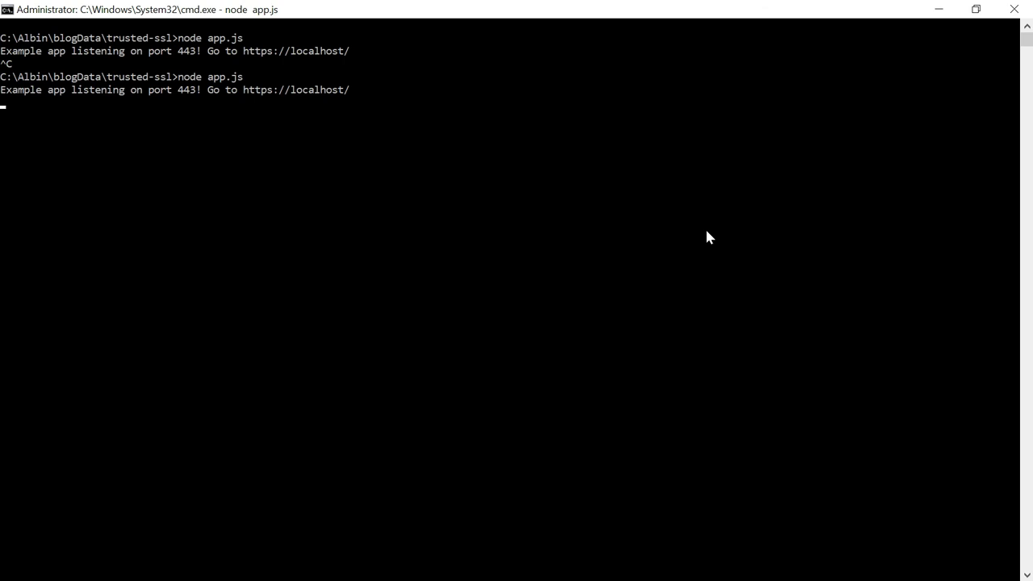
- Switch to Chrome and open its main menu
{"action": "key", "text": "alt+Tab"}
{"action": "key", "text": "Tab"}
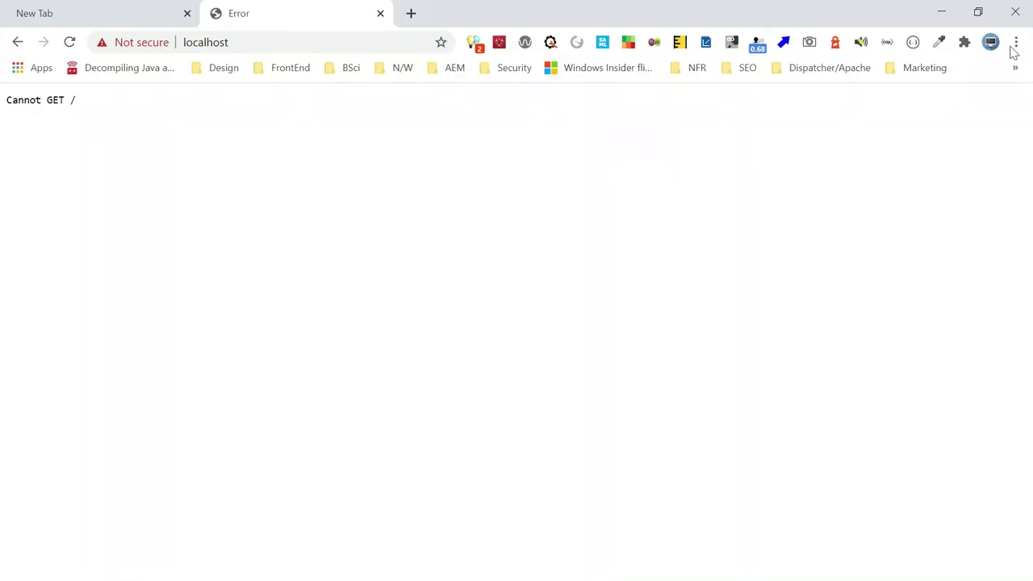
{"action": "left_click", "coordinate": [1017, 42]}
{"action": "left_click", "coordinate": [883, 105]}
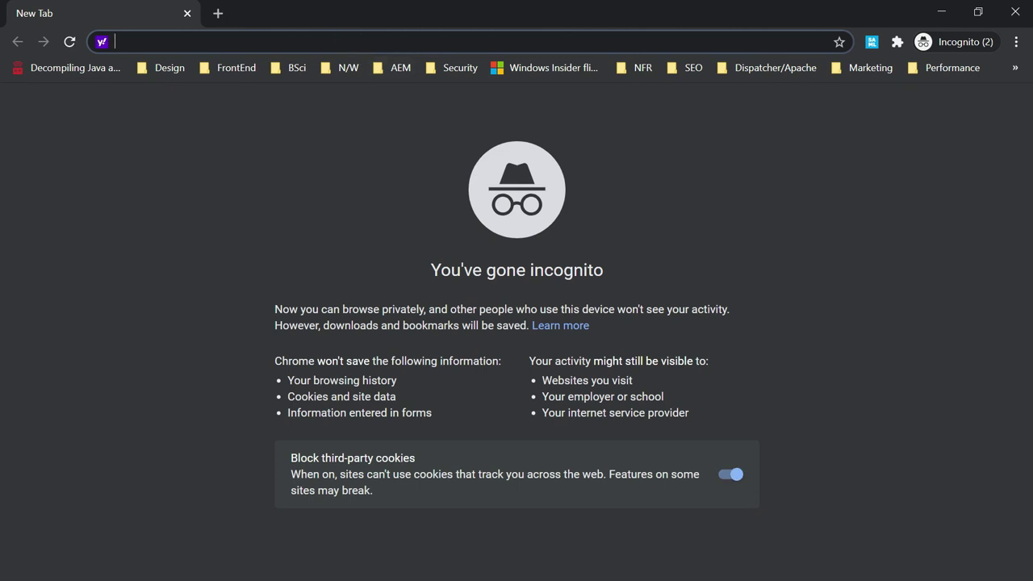
{"action": "type", "text": "https://"}
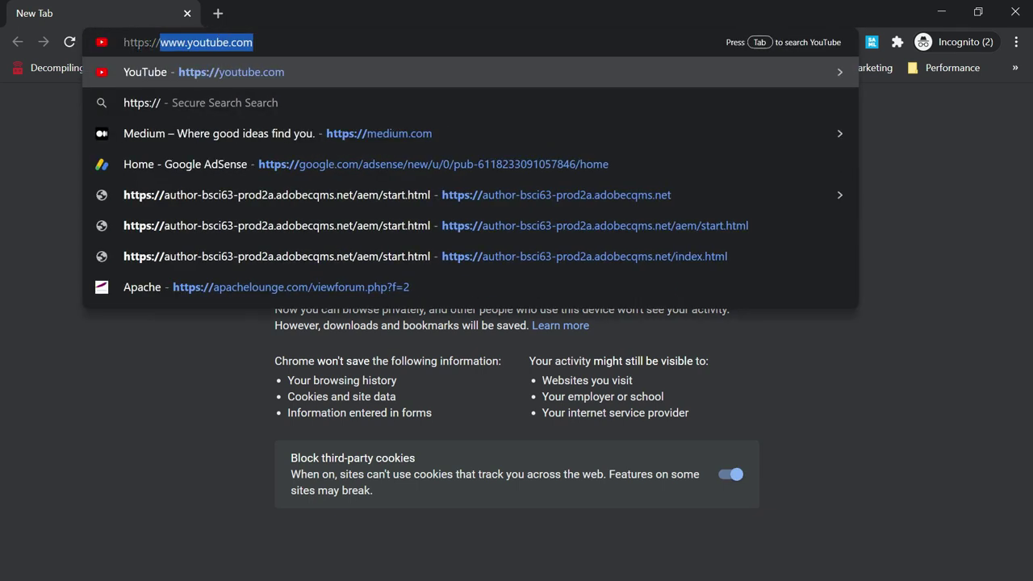
{"action": "type", "text": "localhost"}
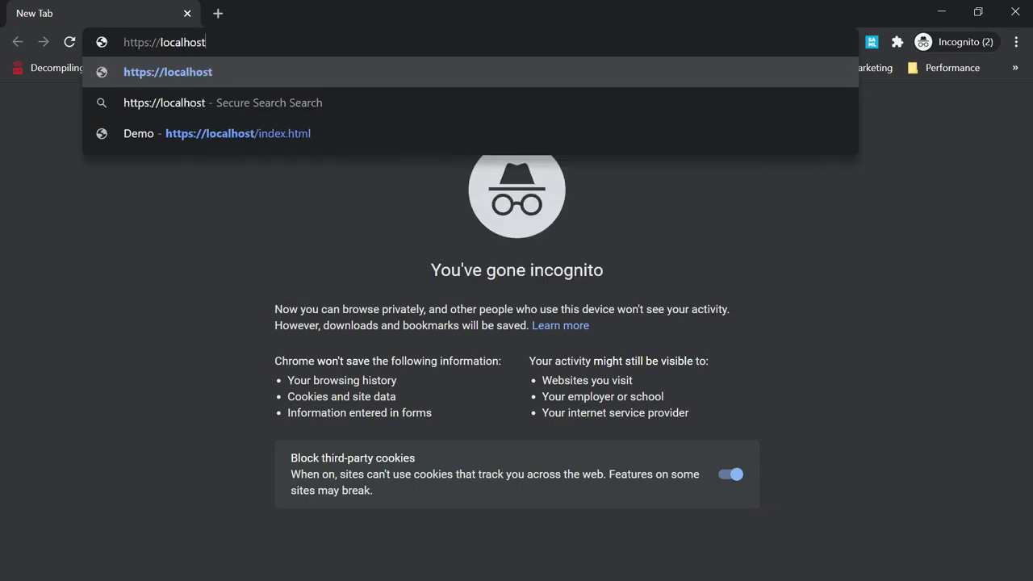
{"action": "key", "text": "Return"}
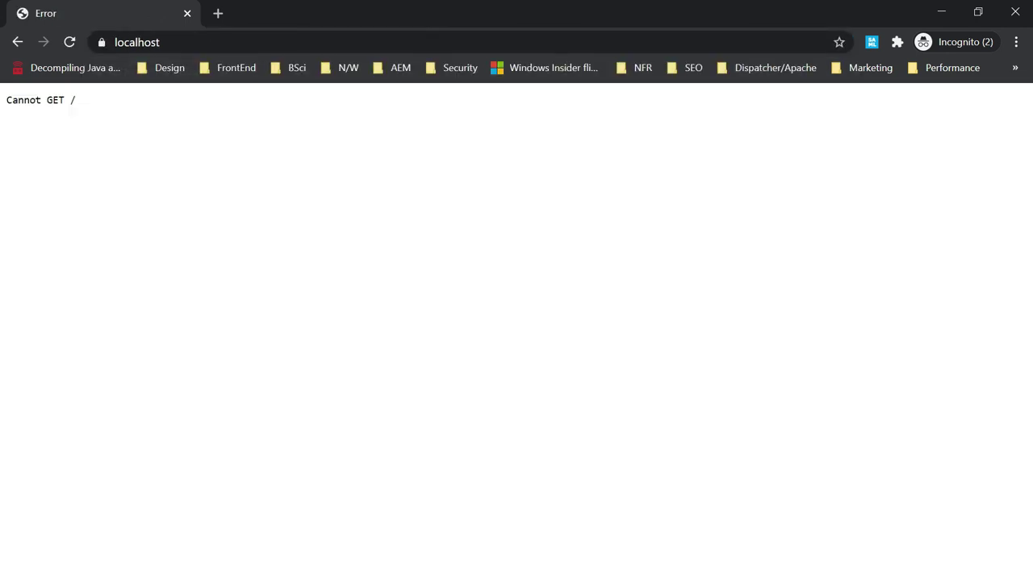
- Inspect the localhost certificate's details, including Subject and subject alternative names
{"action": "left_click", "coordinate": [103, 44]}
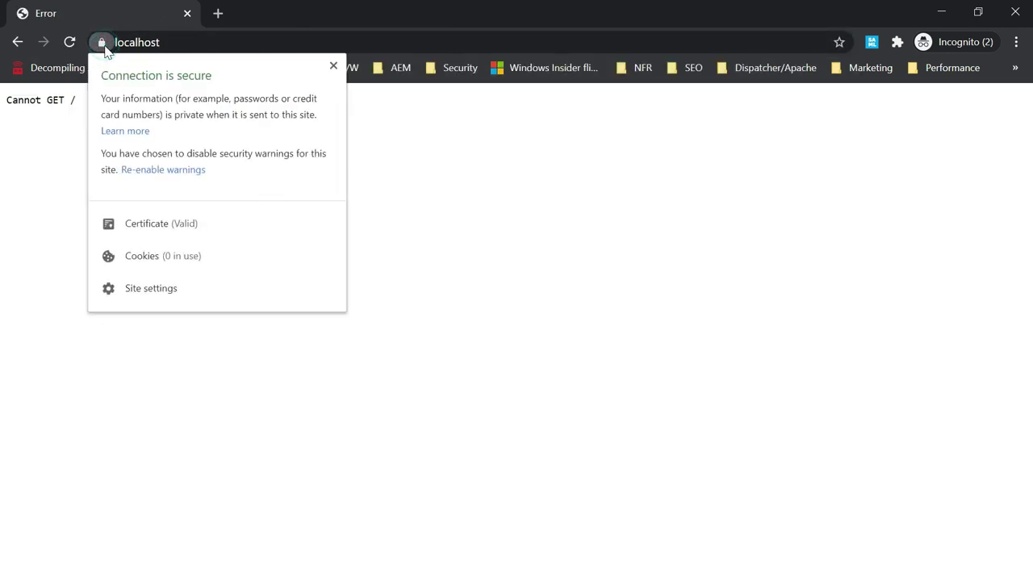
{"action": "left_click", "coordinate": [148, 233]}
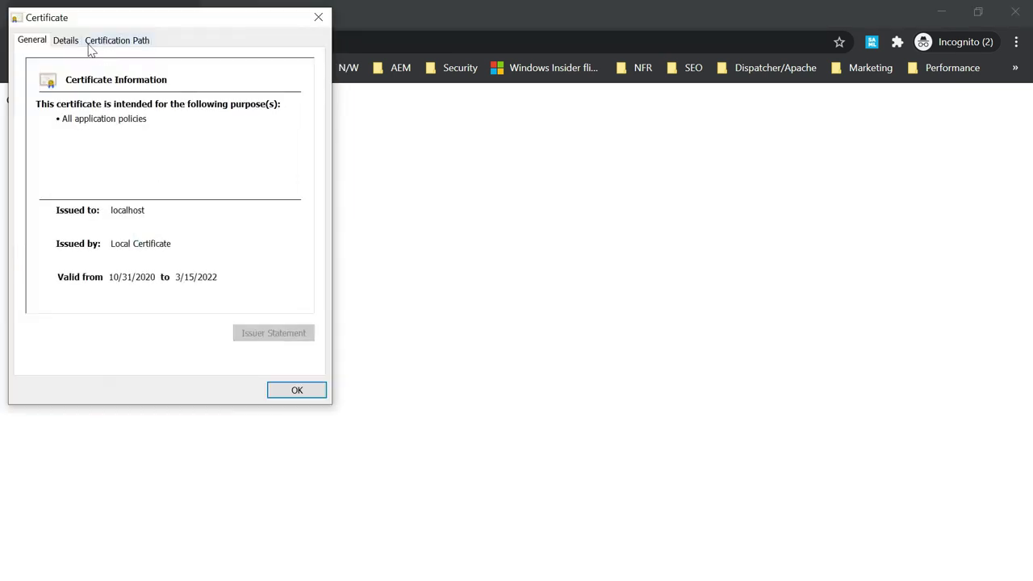
{"action": "left_click", "coordinate": [69, 40]}
{"action": "left_click", "coordinate": [156, 155]}
{"action": "key", "text": "Down"}
{"action": "key", "text": "Down"}
{"action": "key", "text": "Down"}
{"action": "key", "text": "Down"}
{"action": "key", "text": "Down"}
{"action": "key", "text": "Down"}
{"action": "key", "text": "Down"}
{"action": "key", "text": "Down"}
{"action": "key", "text": "Down"}
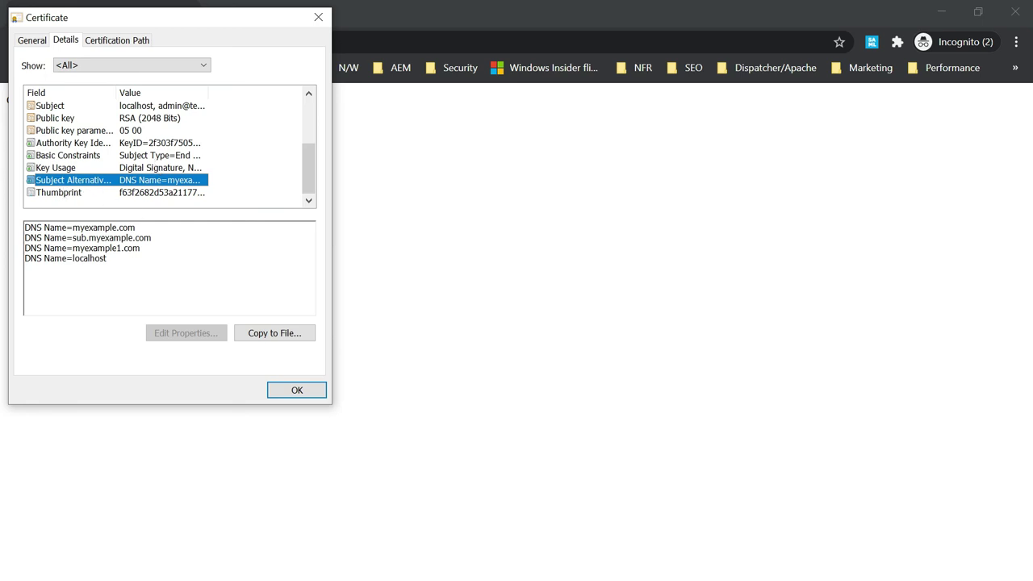
{"action": "left_click", "coordinate": [295, 392]}
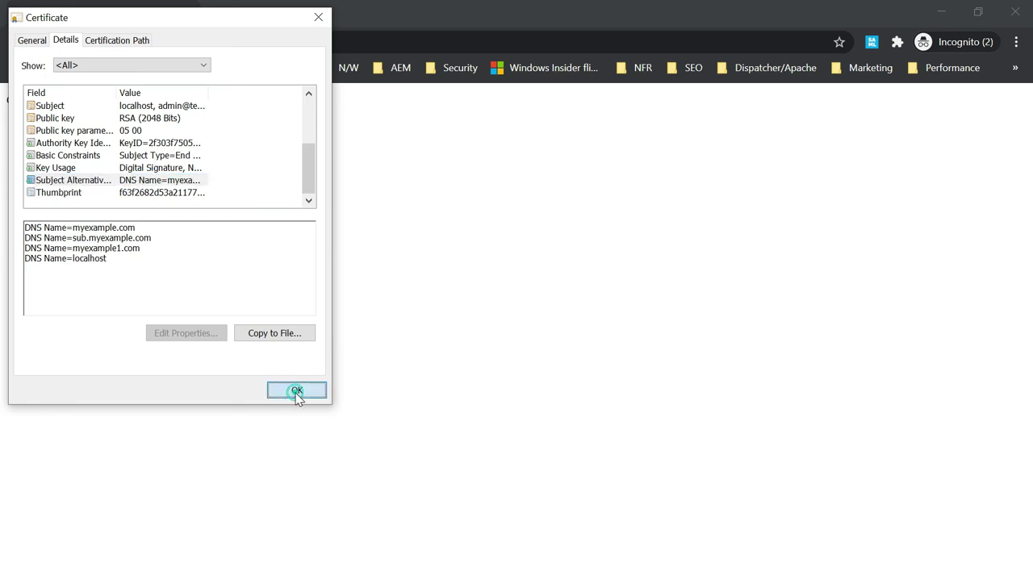
{"action": "left_click", "coordinate": [217, 13]}
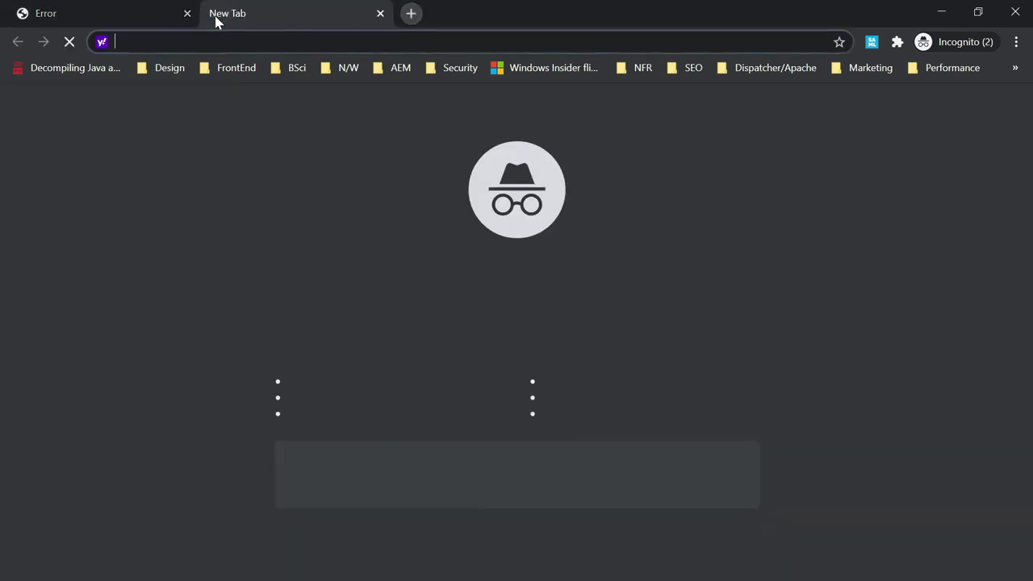
{"action": "type", "text": "https://myexample.com"}
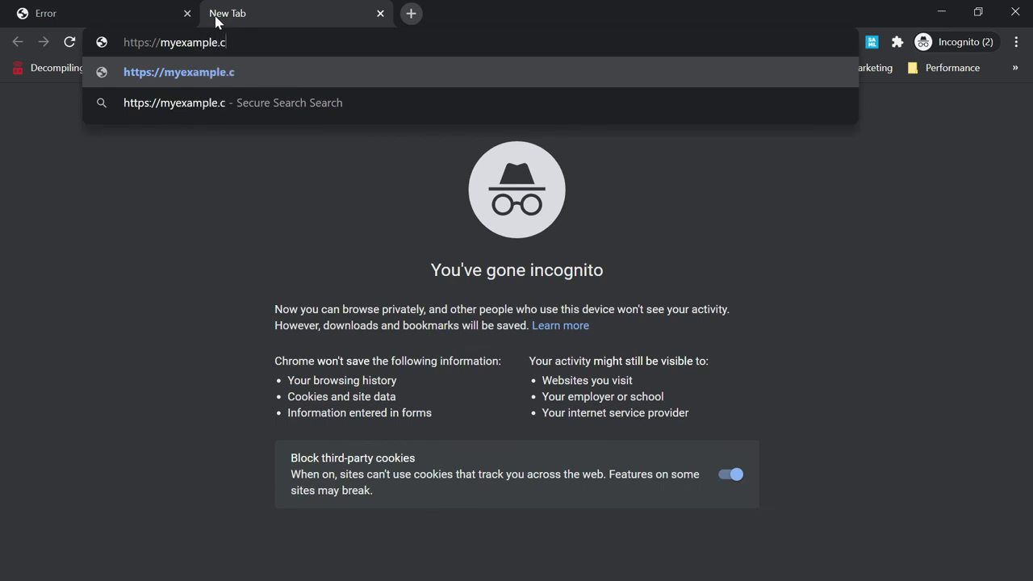
{"action": "key", "text": "Return"}
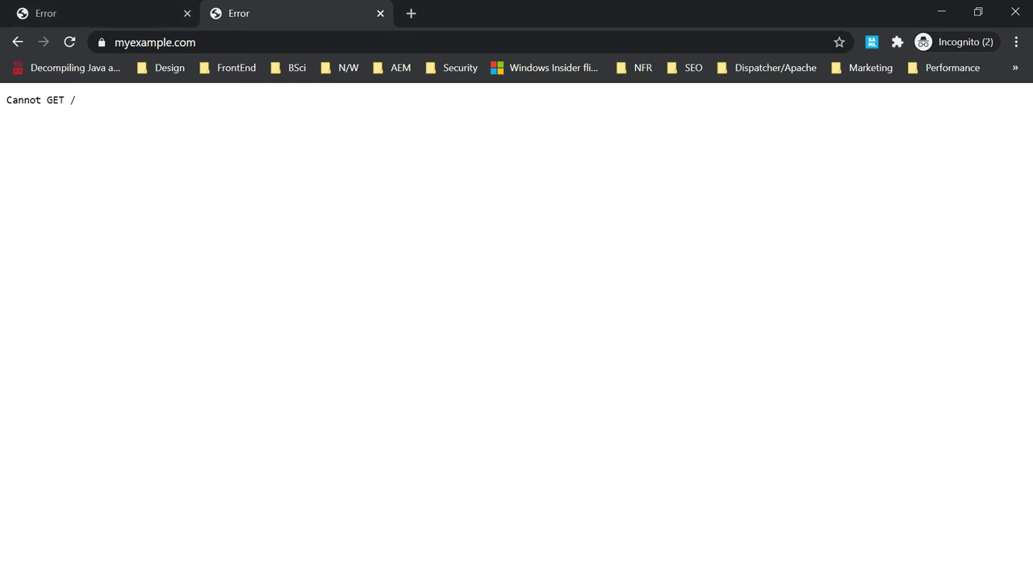
{"action": "key", "text": "super+s"}
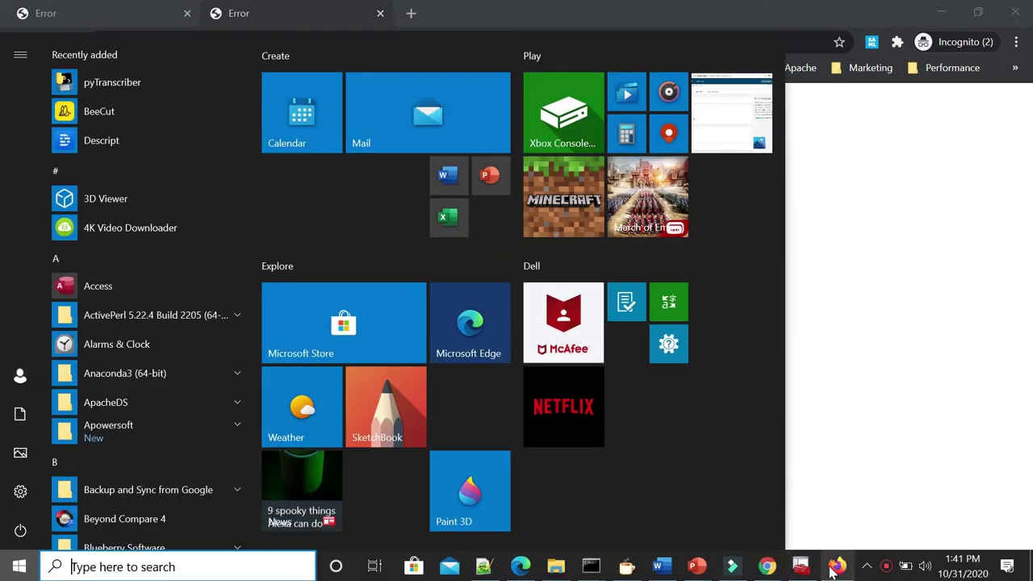
{"action": "left_click", "coordinate": [834, 563]}
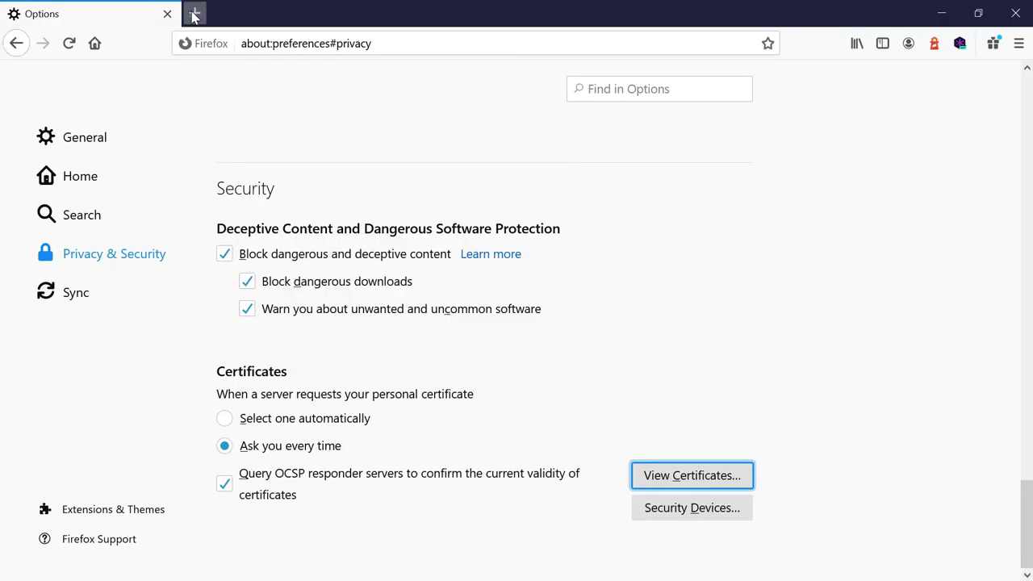
{"action": "left_click", "coordinate": [193, 12]}
{"action": "type", "text": "ht"}
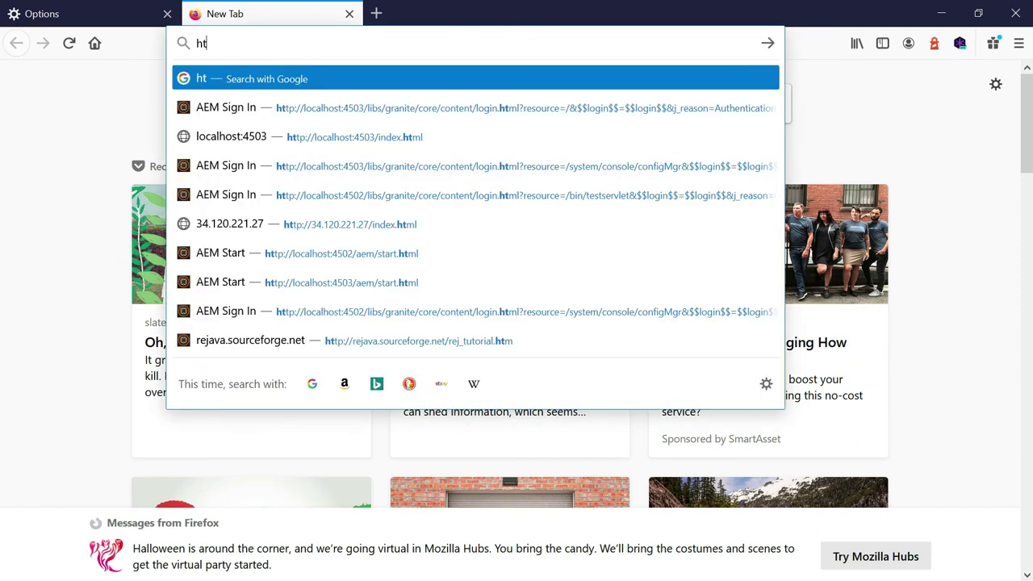
{"action": "type", "text": "tps://"}
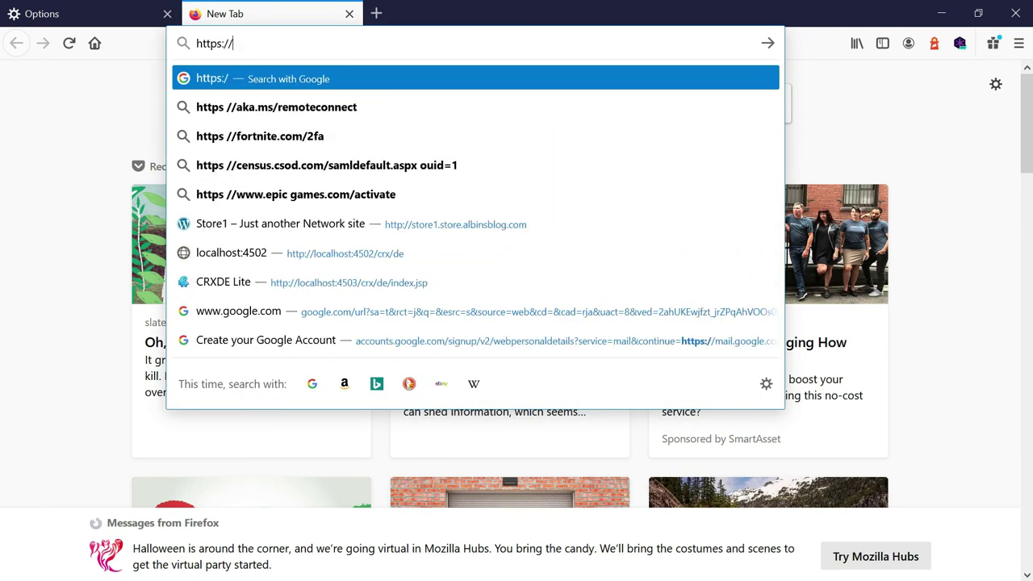
{"action": "type", "text": "localhost"}
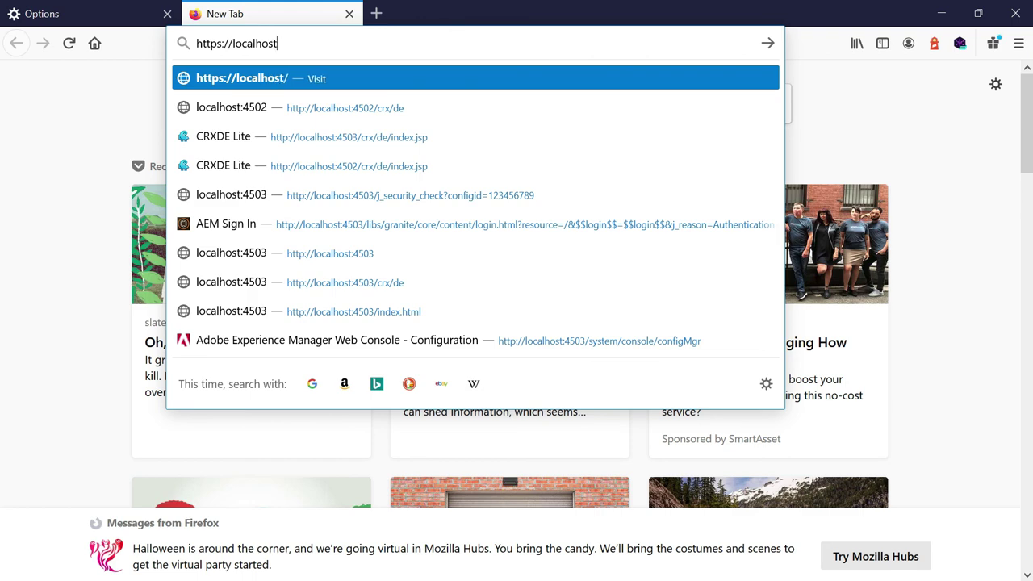
{"action": "key", "text": "Return"}
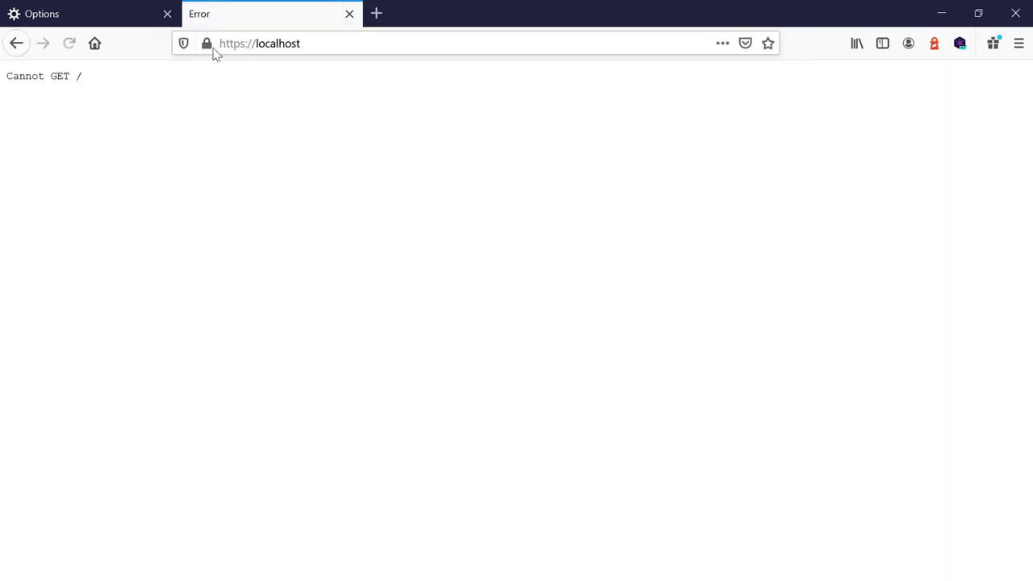
{"action": "left_click", "coordinate": [206, 45]}
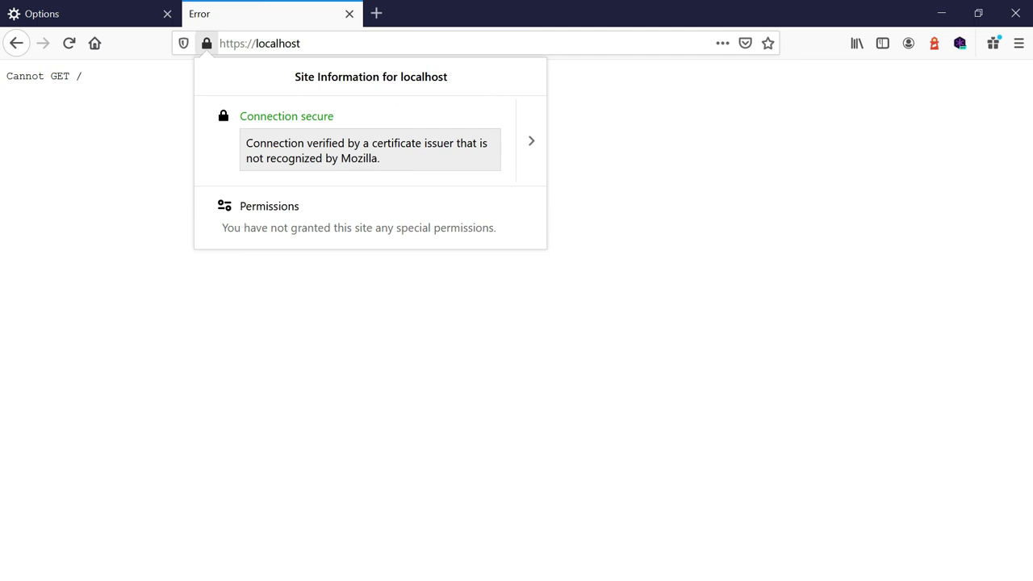
{"action": "key", "text": "super"}
{"action": "mouse_move", "coordinate": [529, 568]}
{"action": "left_click", "coordinate": [530, 521]}
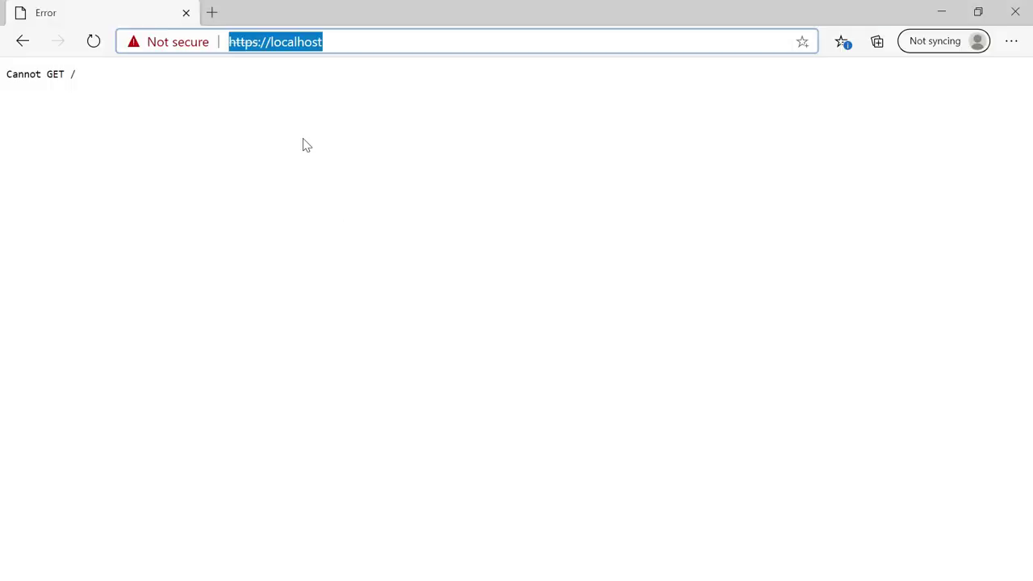
{"action": "left_click", "coordinate": [359, 40]}
{"action": "left_click", "coordinate": [339, 65]}
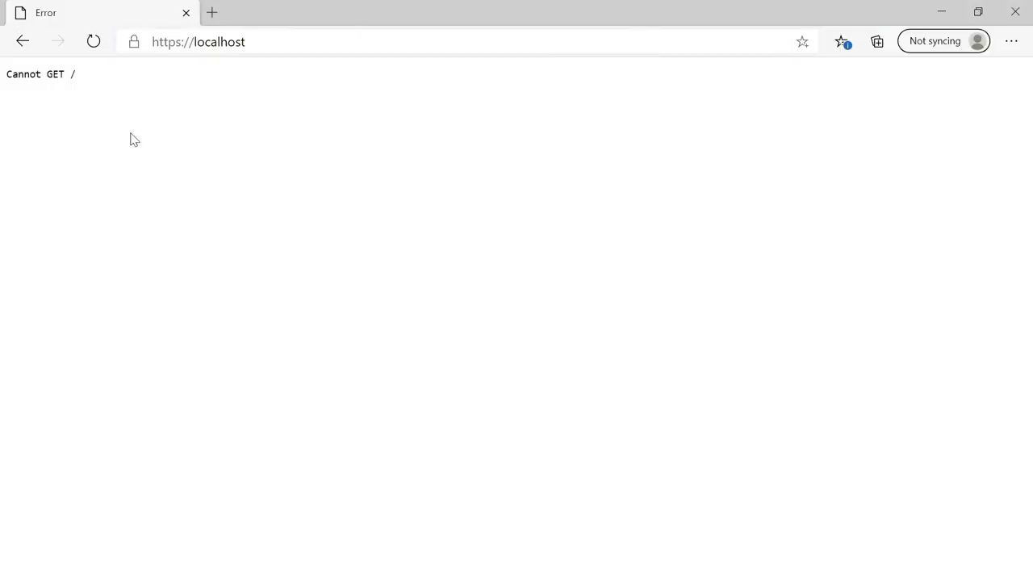
{"action": "left_click", "coordinate": [136, 43]}
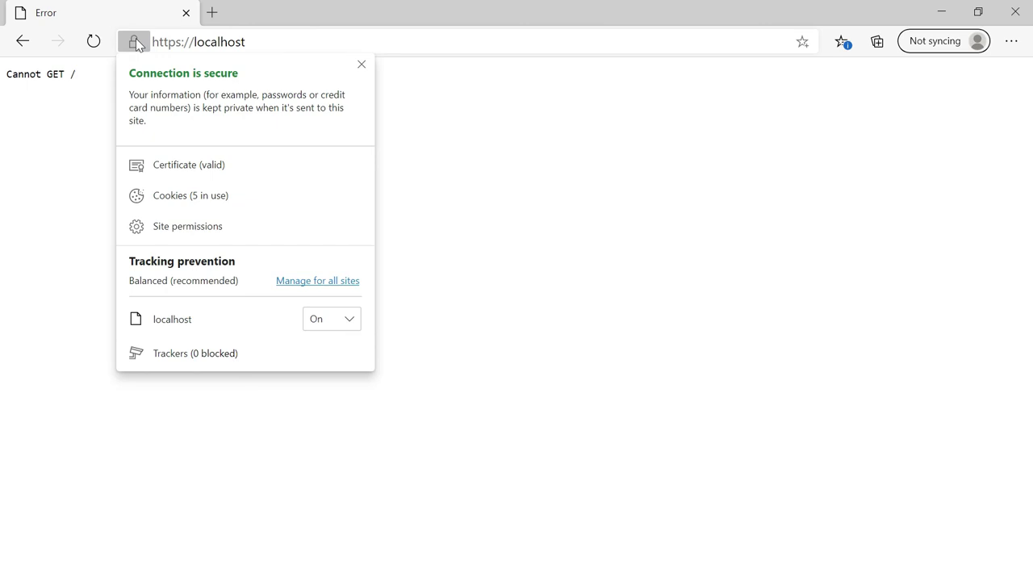